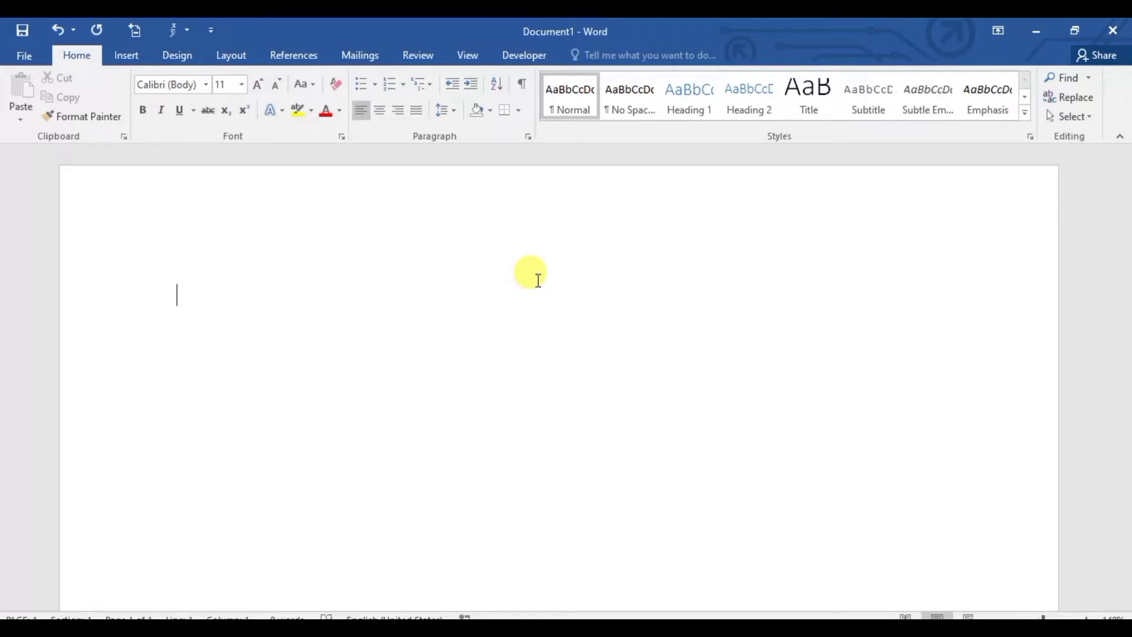
Insert an empty 10-column by 8-row table using the Insert tab's table grid
left_click(129, 59)
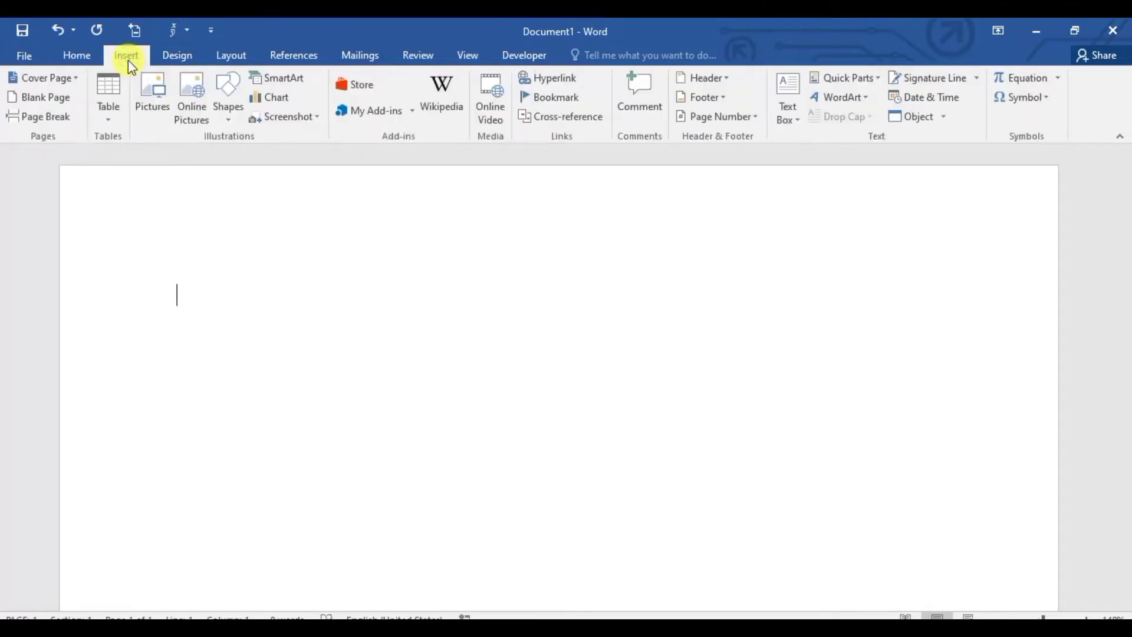
left_click(111, 122)
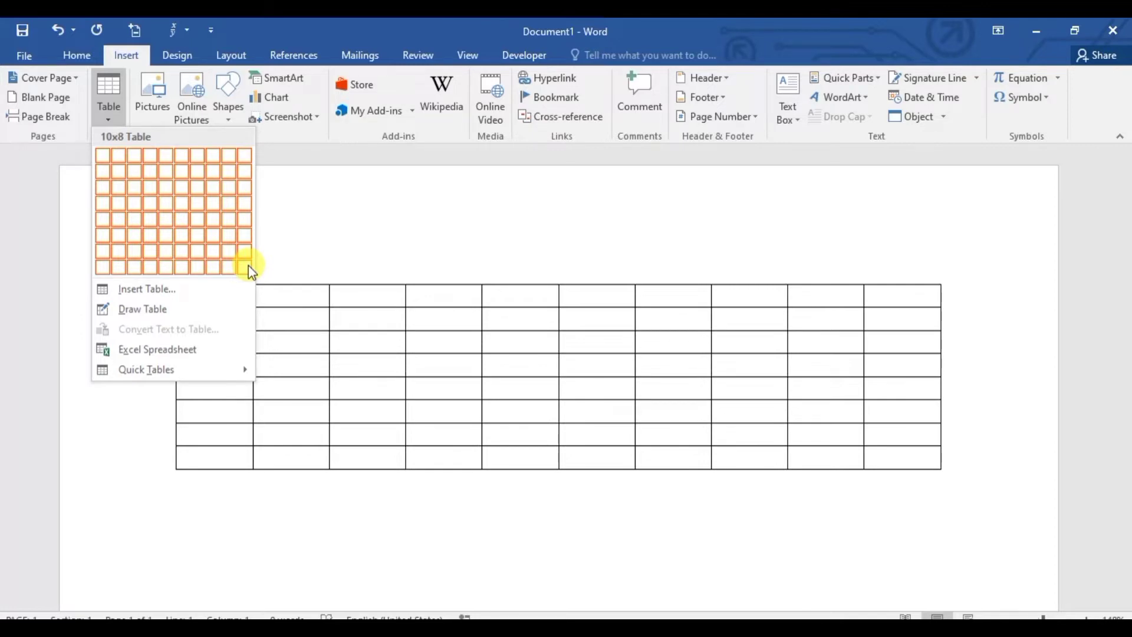
left_click(248, 268)
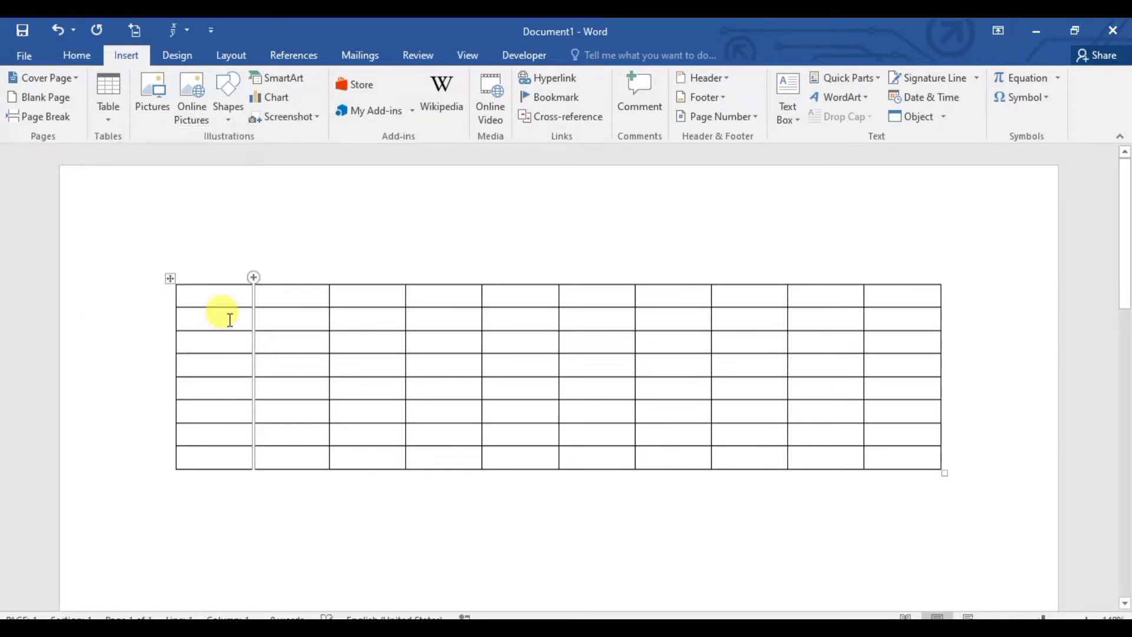
left_click(281, 287)
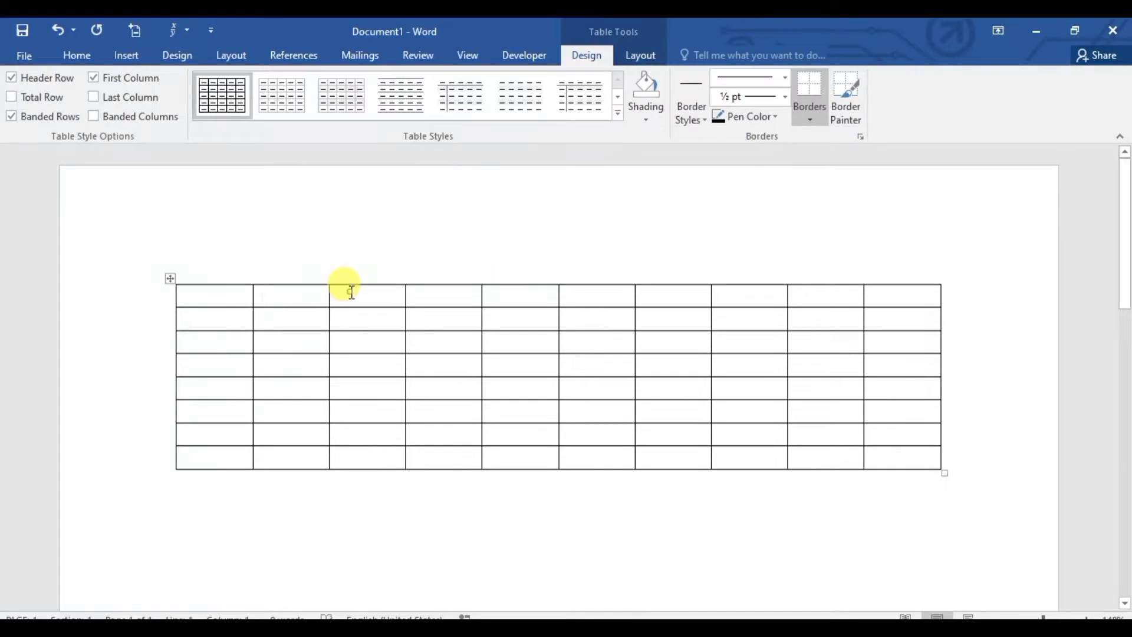
left_click(352, 293)
left_click(454, 289)
left_click(508, 291)
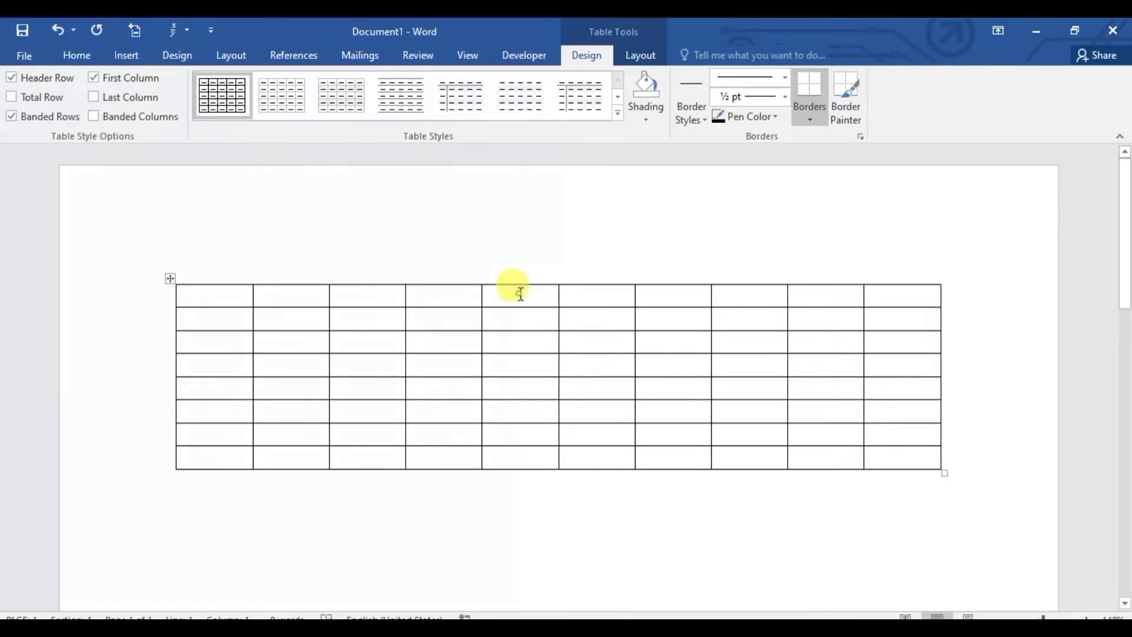
left_click(584, 296)
left_click(672, 295)
left_click(733, 295)
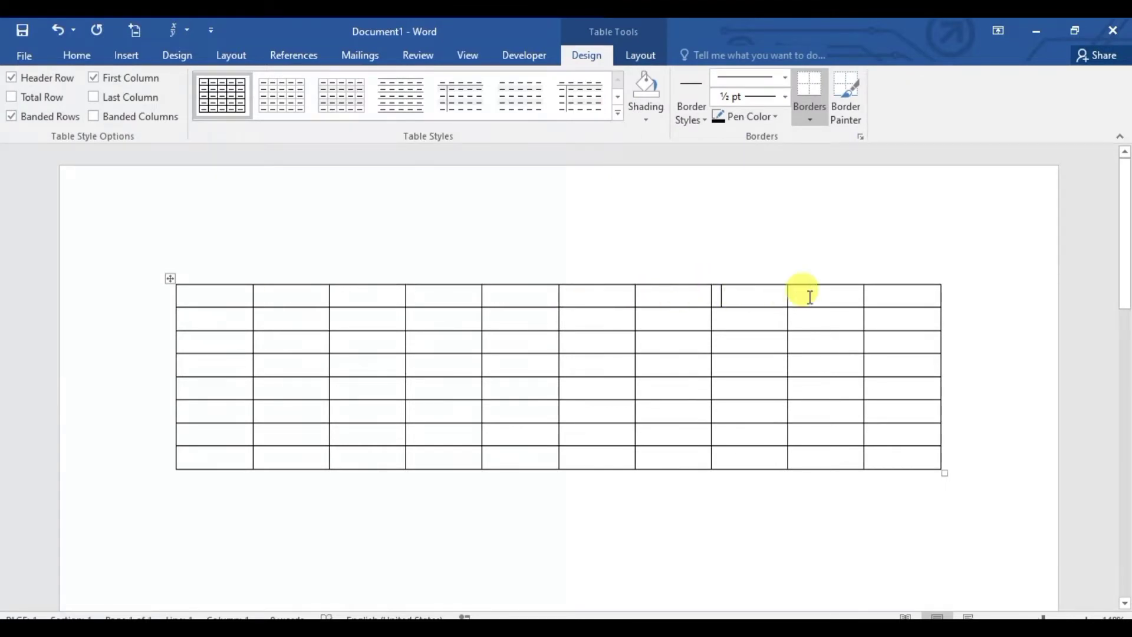
left_click(810, 296)
left_click(893, 296)
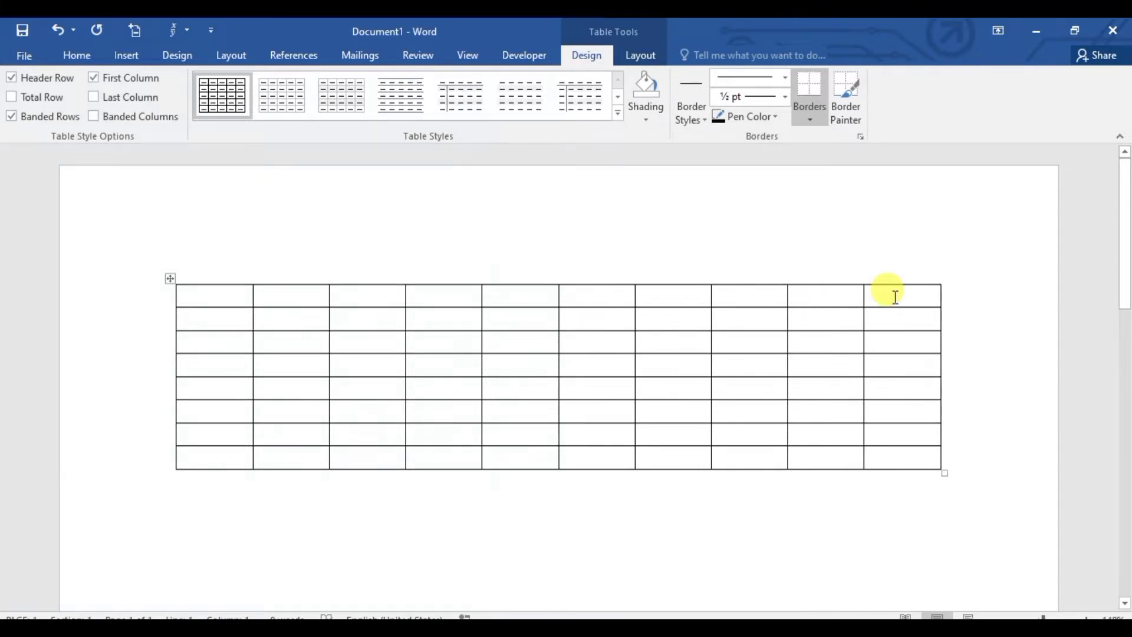
left_click(893, 317)
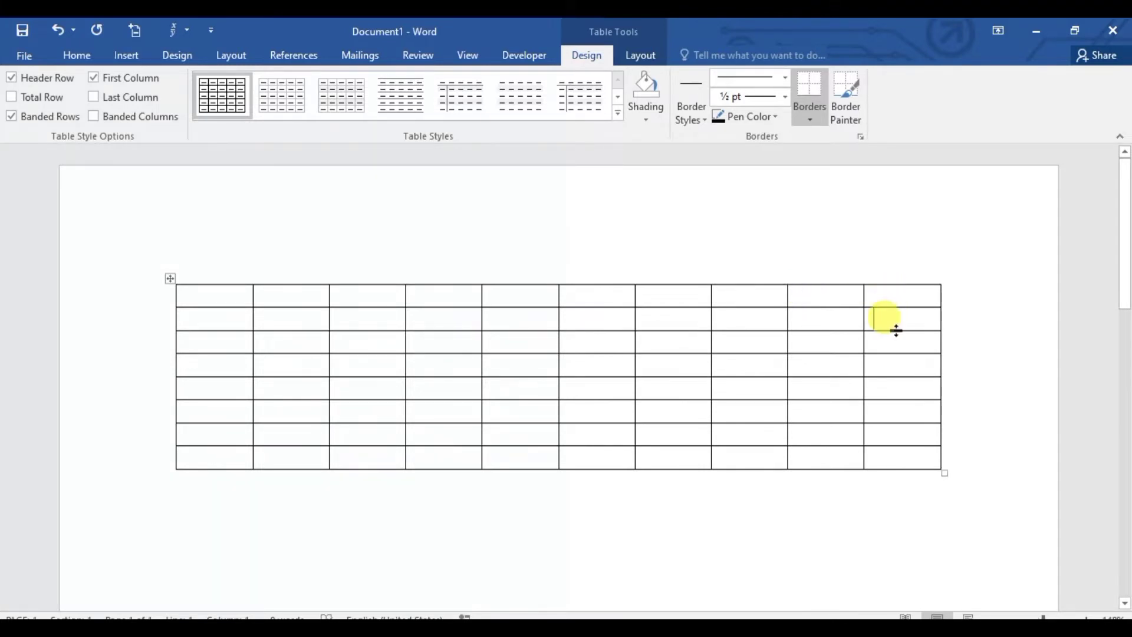
left_click(895, 343)
left_click(897, 367)
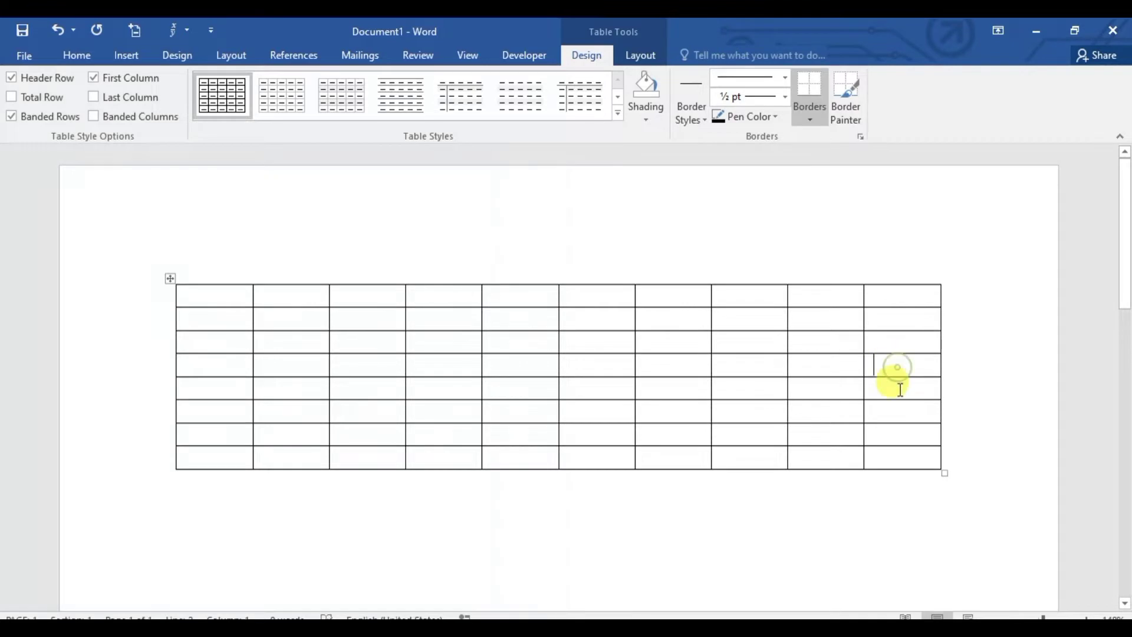
left_click(898, 394)
left_click(900, 410)
left_click(899, 434)
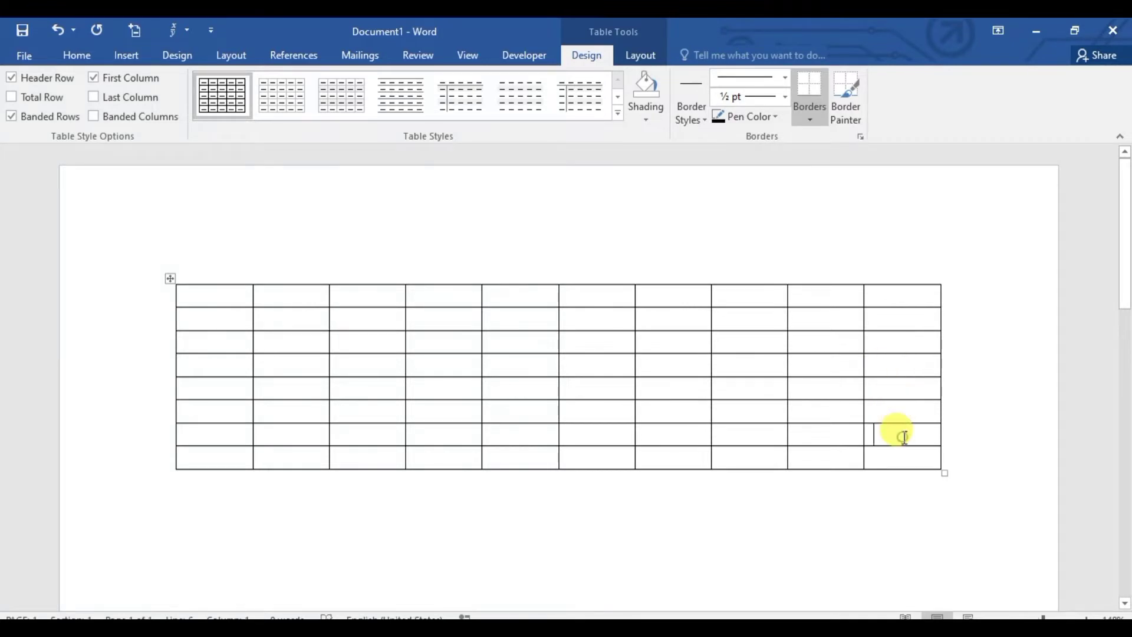
left_click(896, 451)
left_click(741, 539)
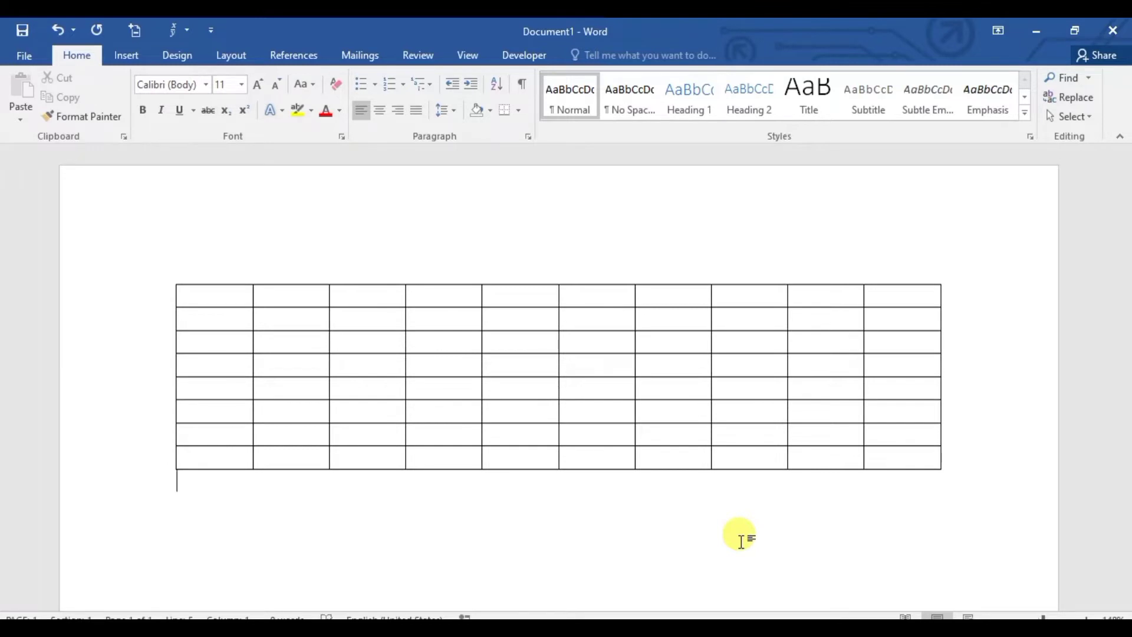
Delete the 10 × 8 table and open the Insert tab's Table dropdown
key("ctrl+a")
key("Delete")
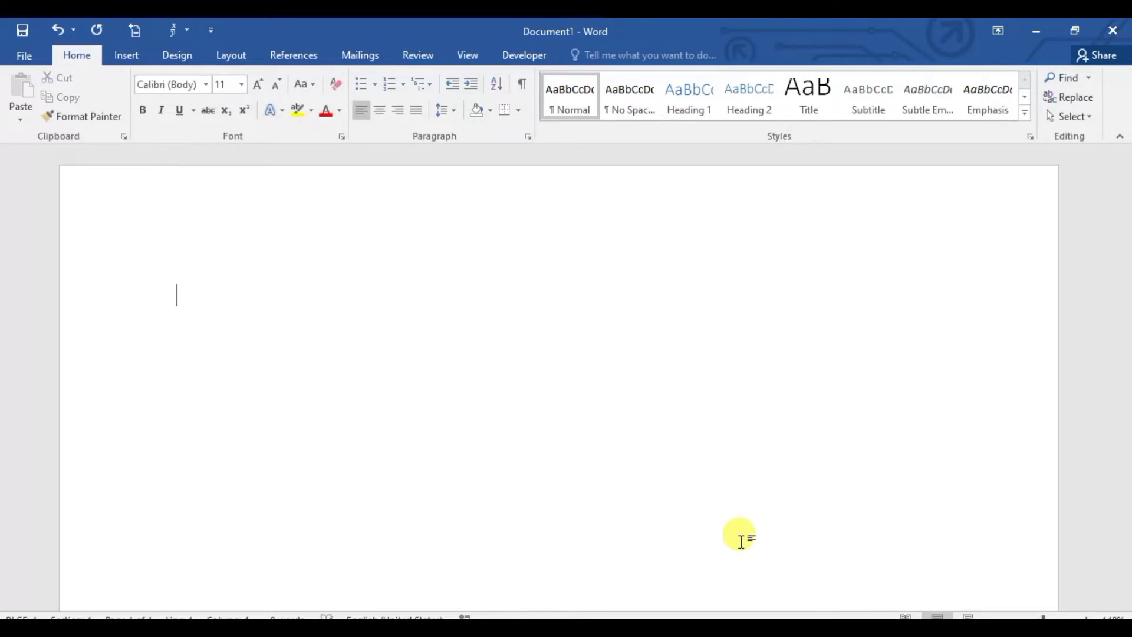
left_click(128, 57)
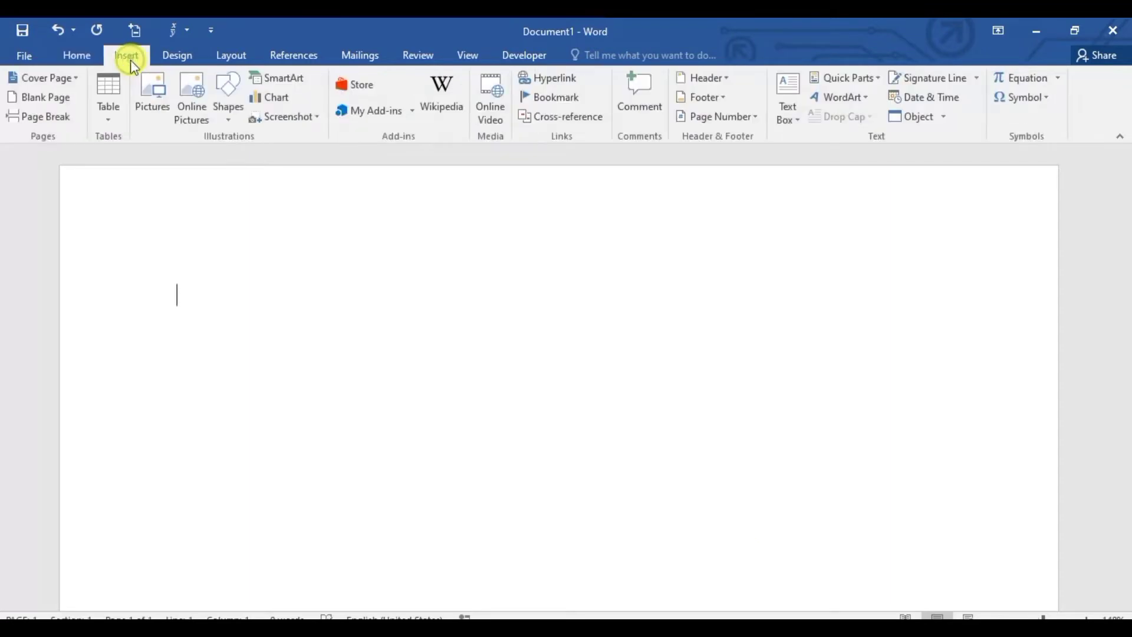
left_click(112, 115)
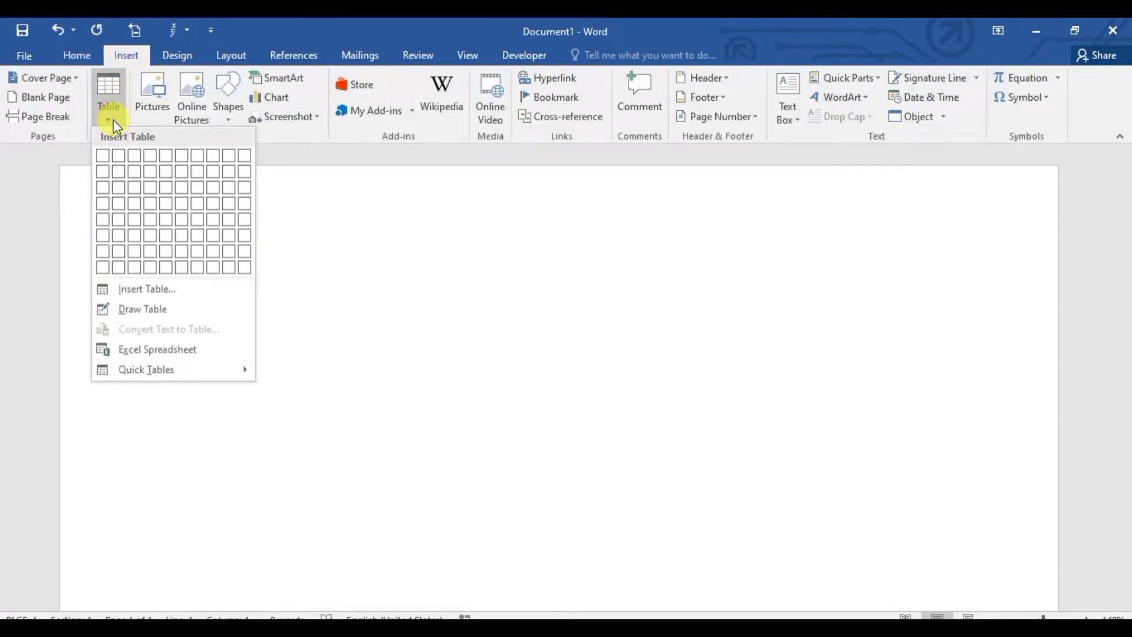
Insert a 5-column by 5-row table with AutoFit to contents via Insert Table
left_click(143, 288)
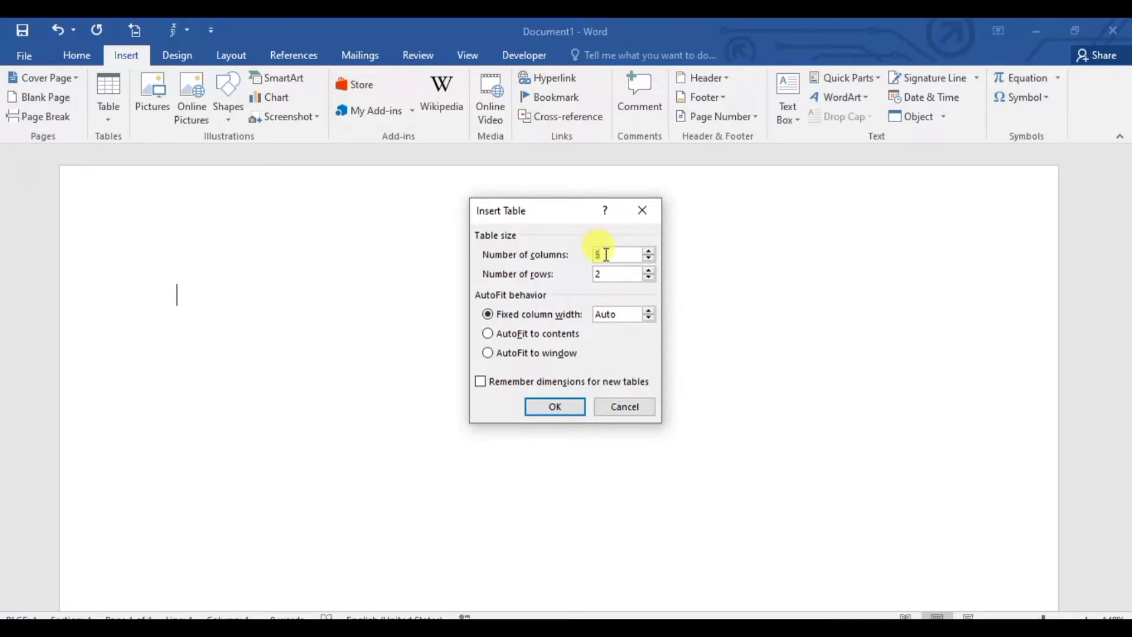
key("BackSpace")
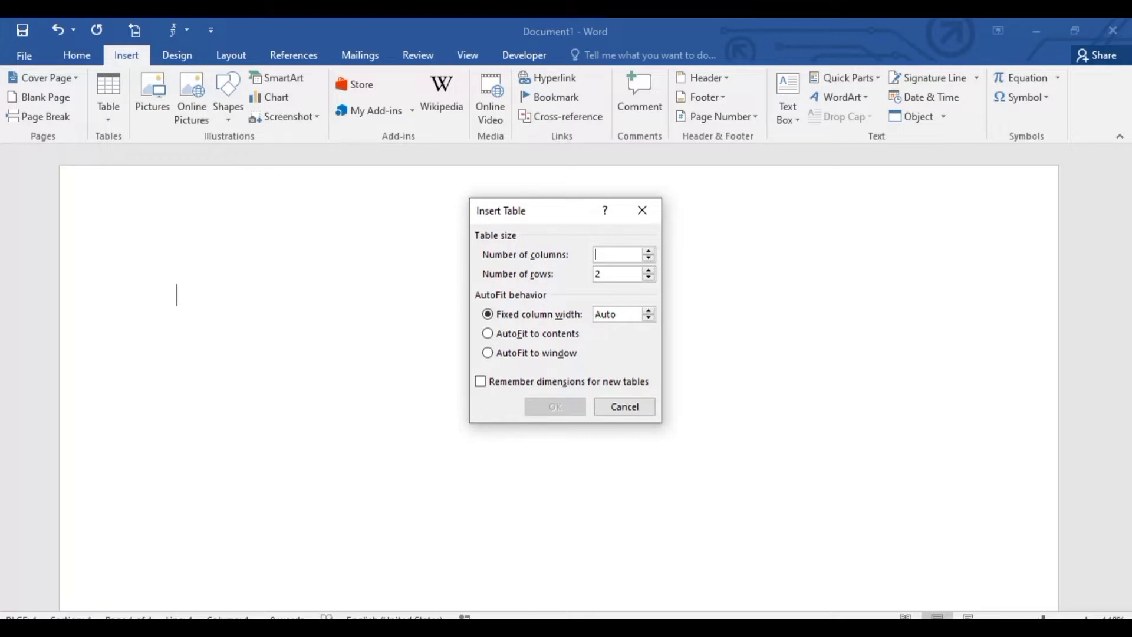
type("5")
key("Tab")
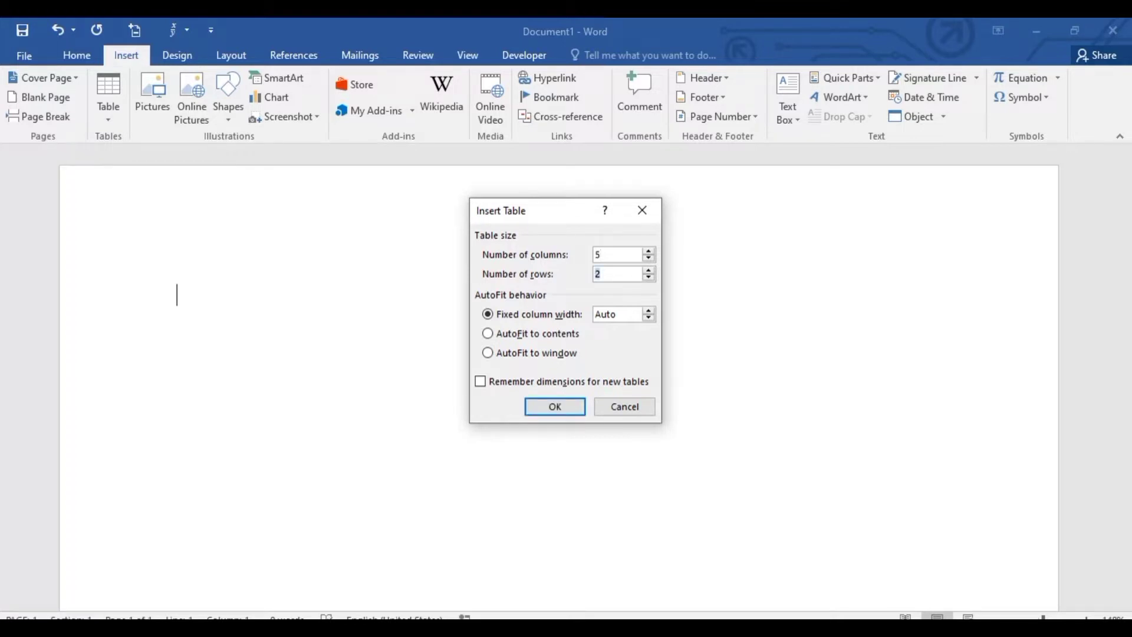
type("5")
left_click(500, 346)
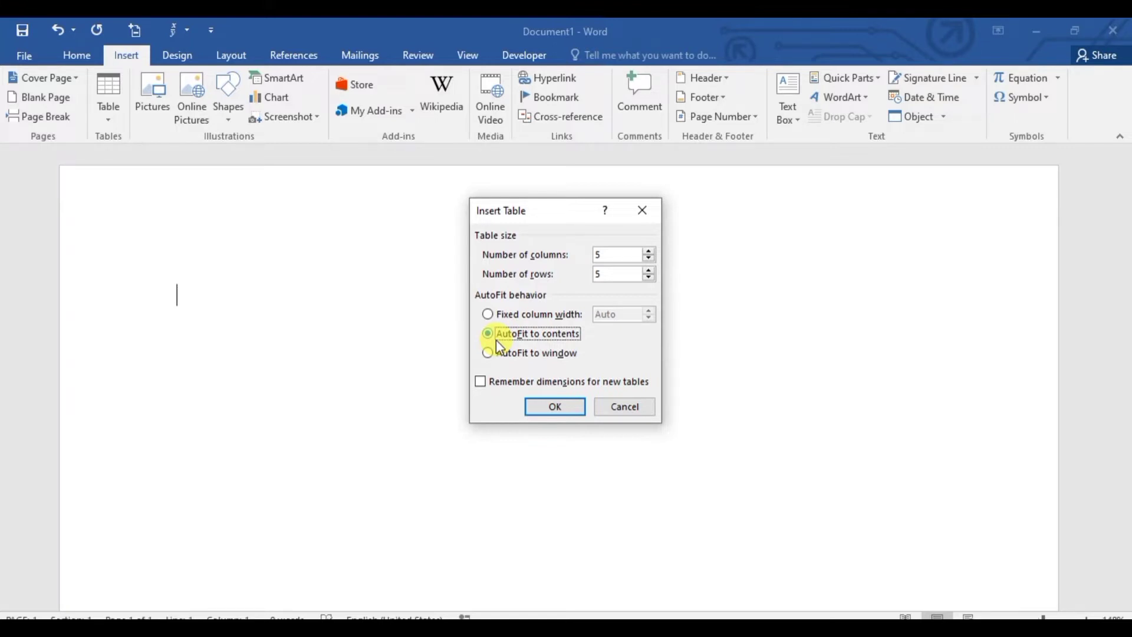
left_click(571, 412)
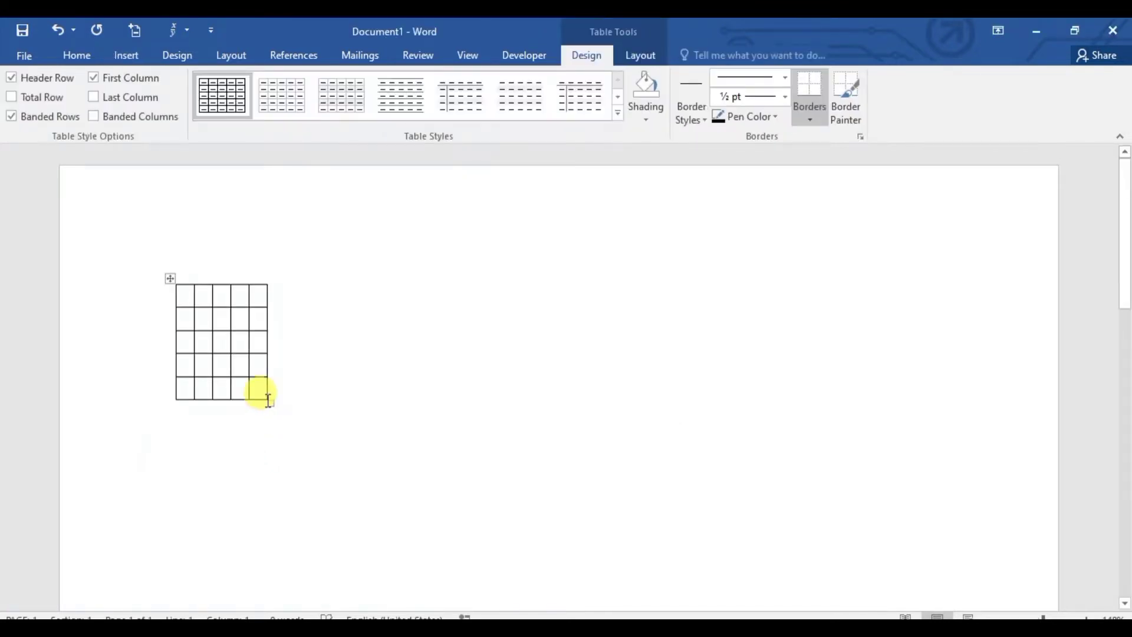
Drag the 5 × 5 table's corner handle to stretch it nearly across the page
mouse_move(268, 401)
left_mouse_down()
mouse_move(977, 505)
mouse_move(1044, 576)
left_mouse_up()
left_click(977, 509)
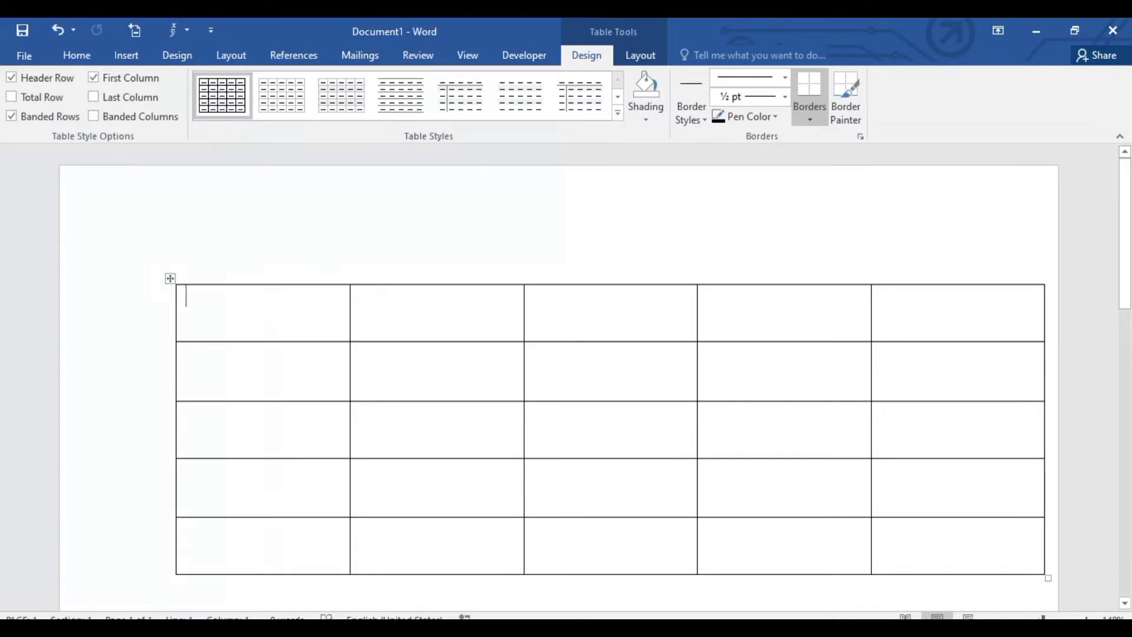
Type the headers Sno, Name and Father Name in the first three cells
type("Sno")
key("Tab")
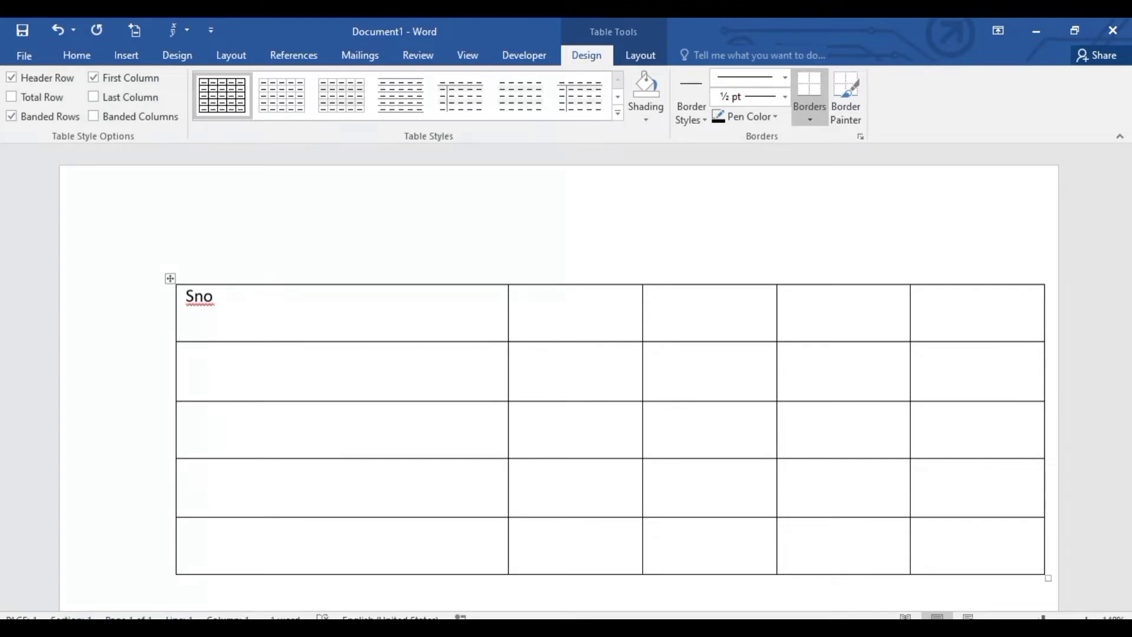
type("Name")
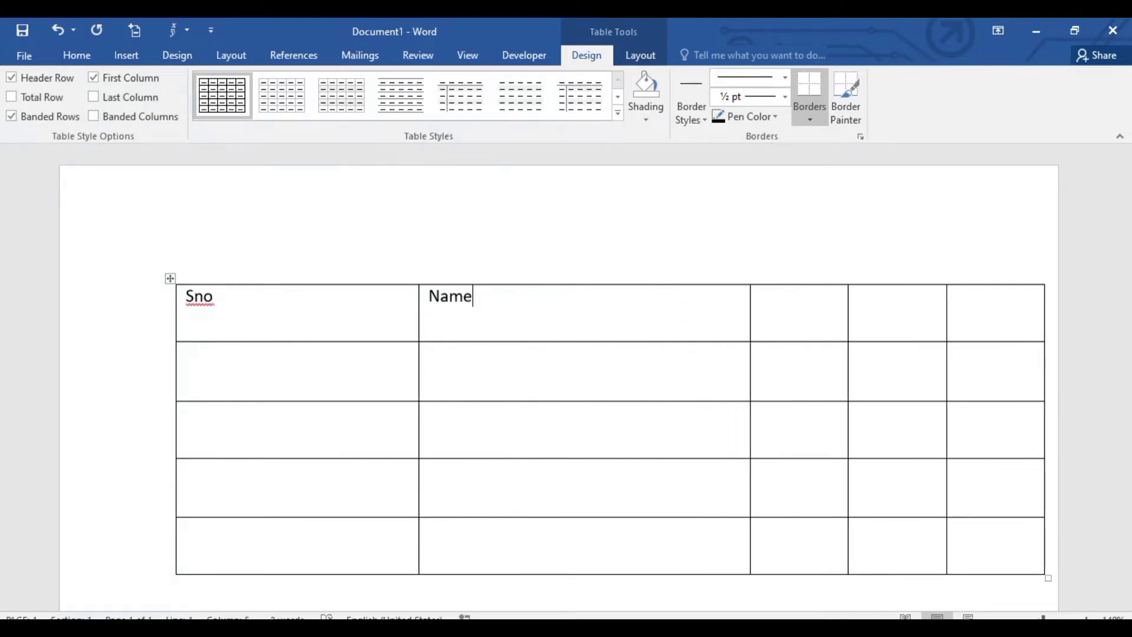
key("Tab")
type("Father")
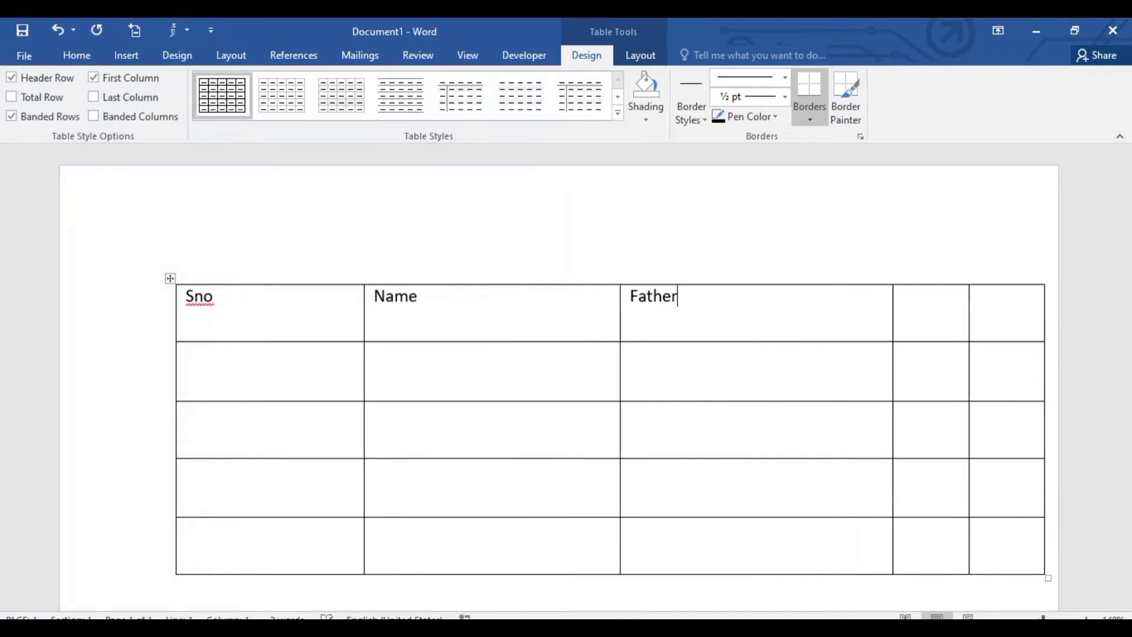
type("nam")
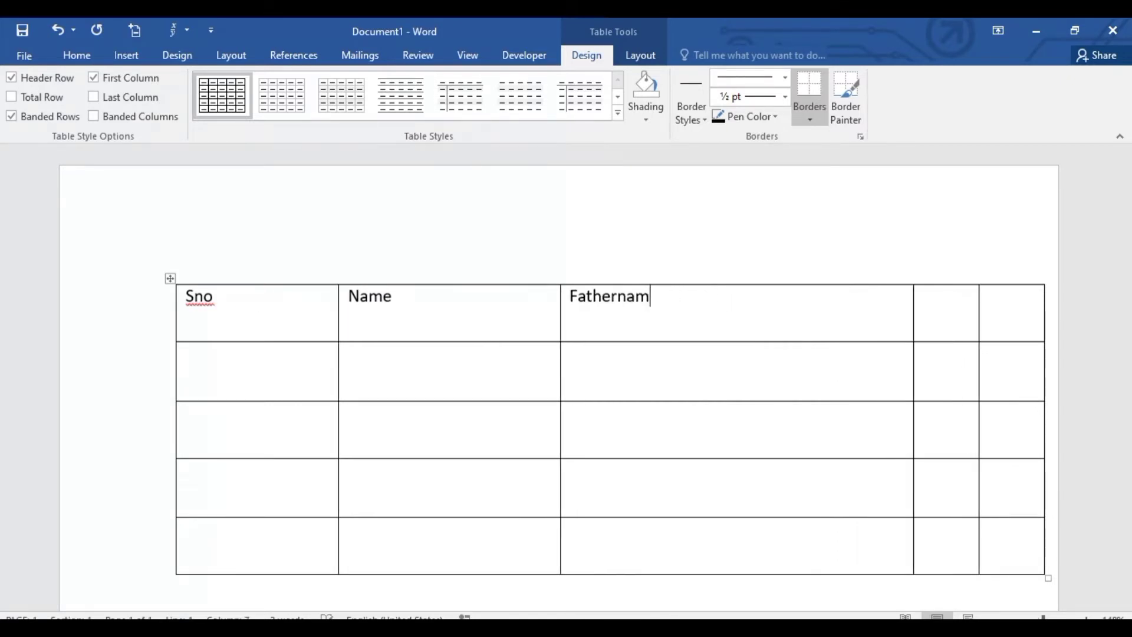
key("BackSpace")
key("BackSpace")
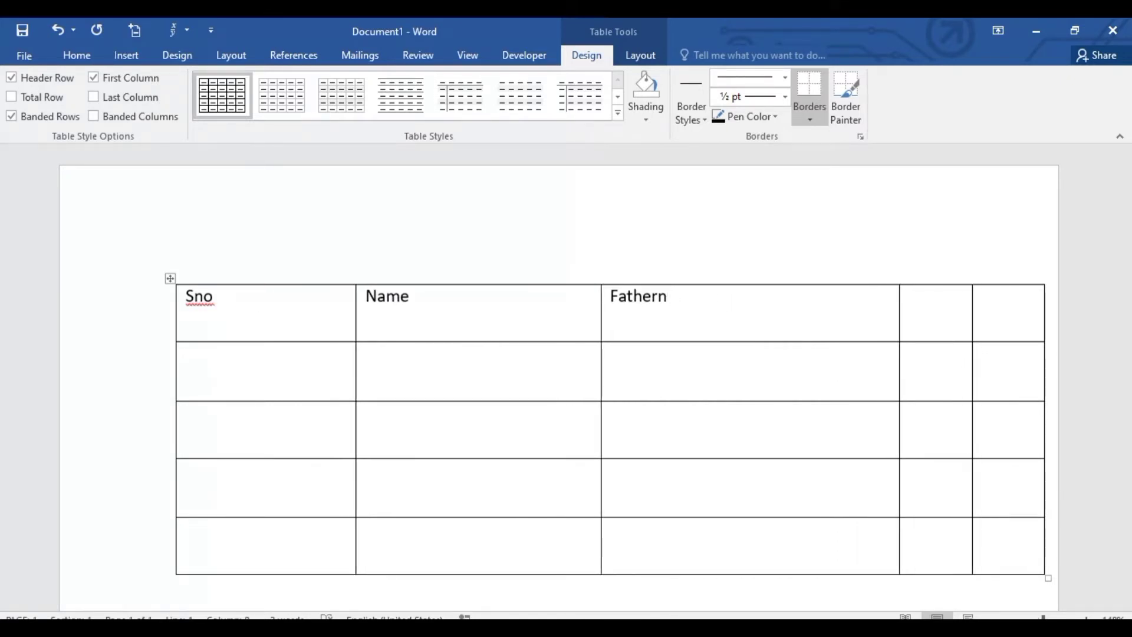
key("BackSpace")
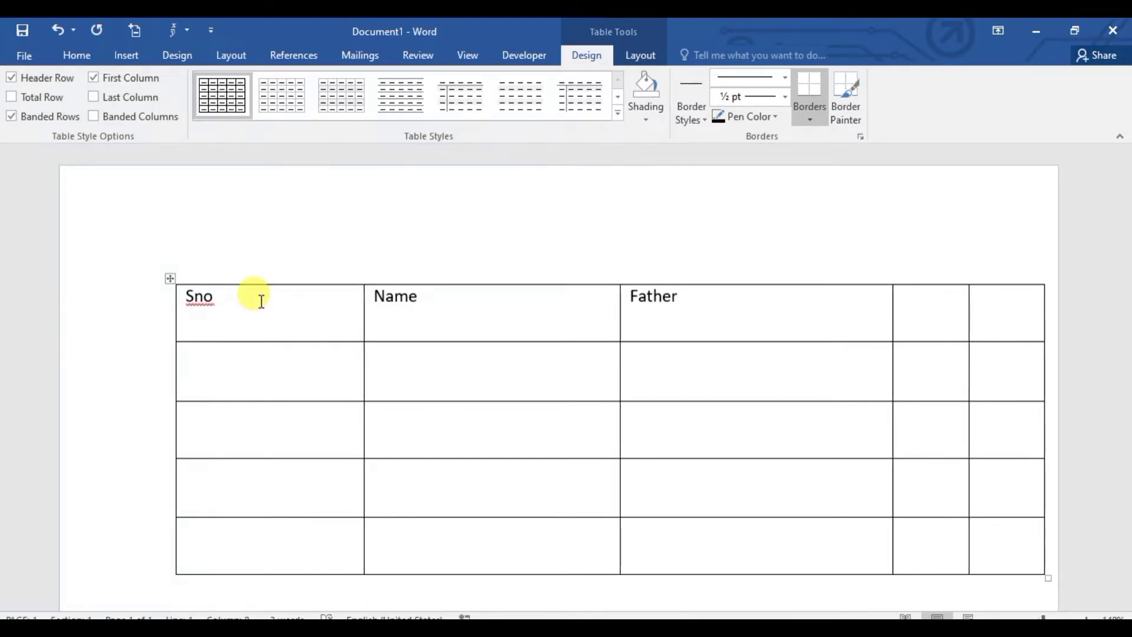
type(" Name")
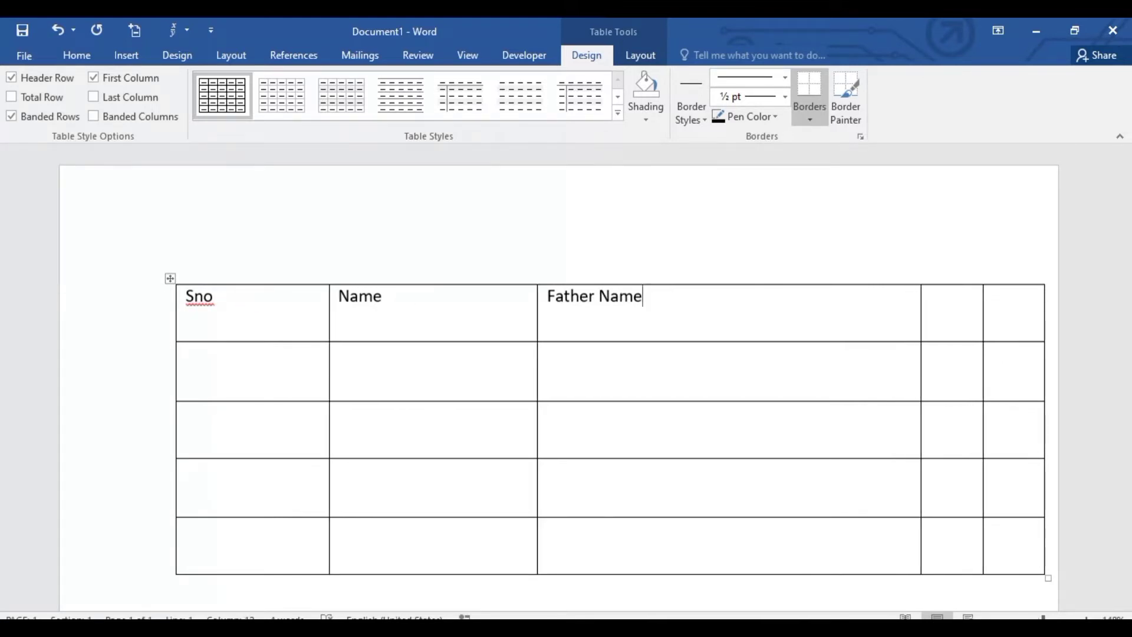
Add the Phone Number and Address headers, ending in row 2's first cell
key("Tab")
type("Phone ")
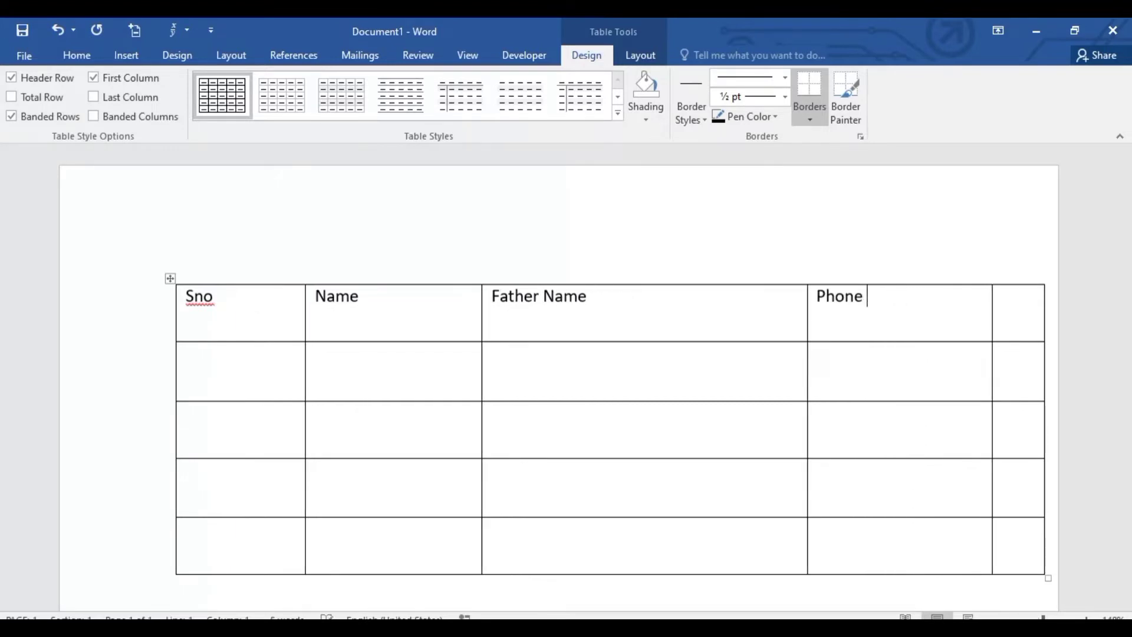
type("Num")
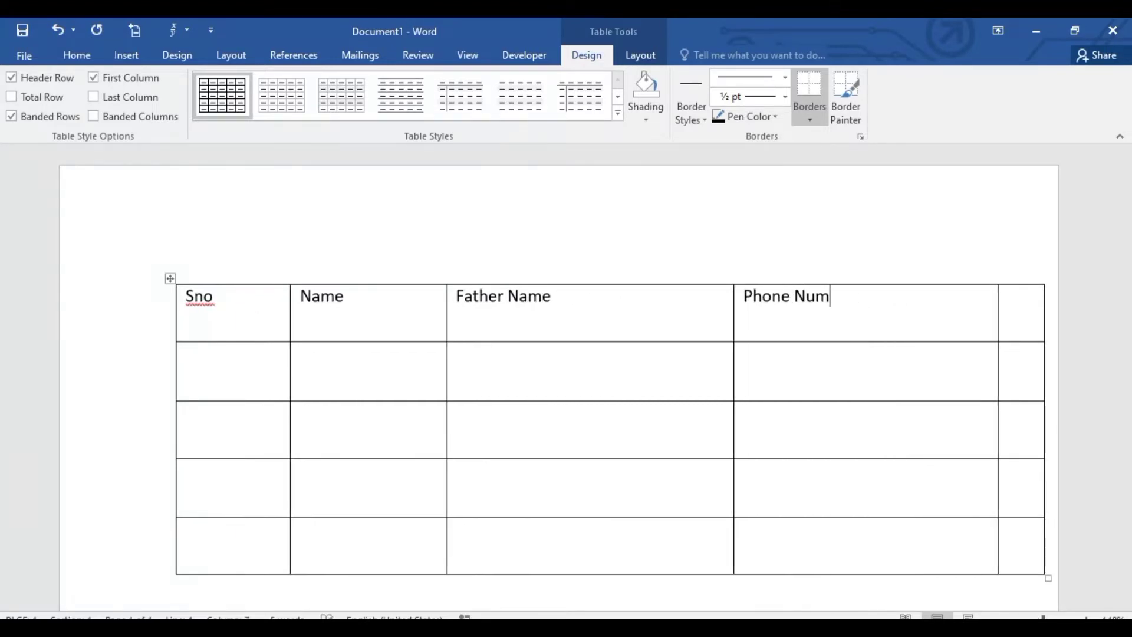
type("ber")
key("Tab")
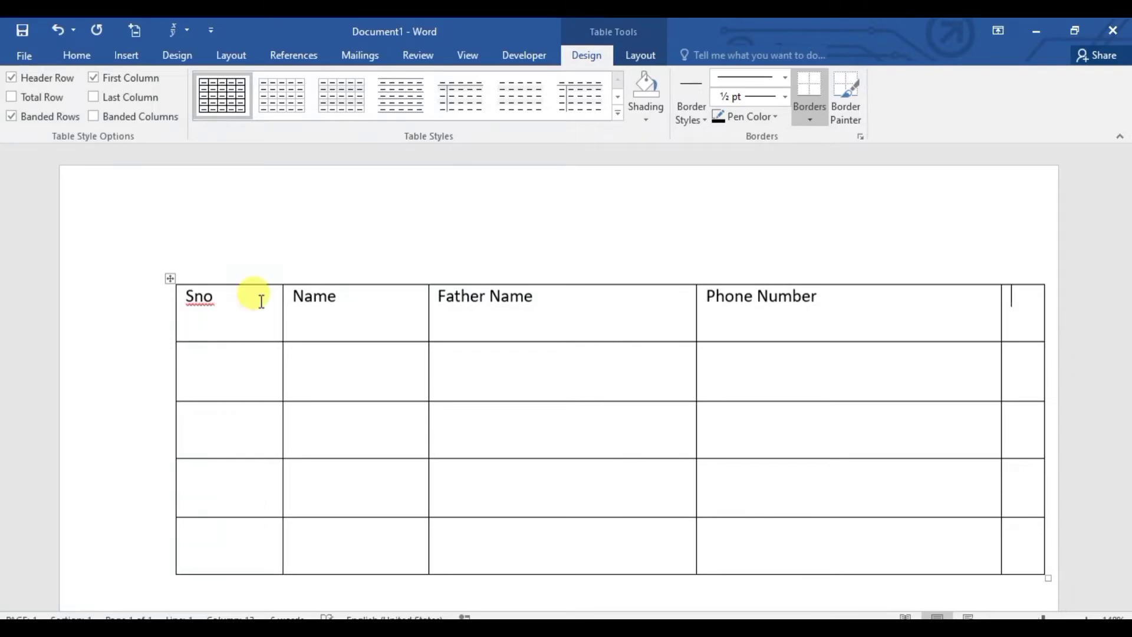
type("A")
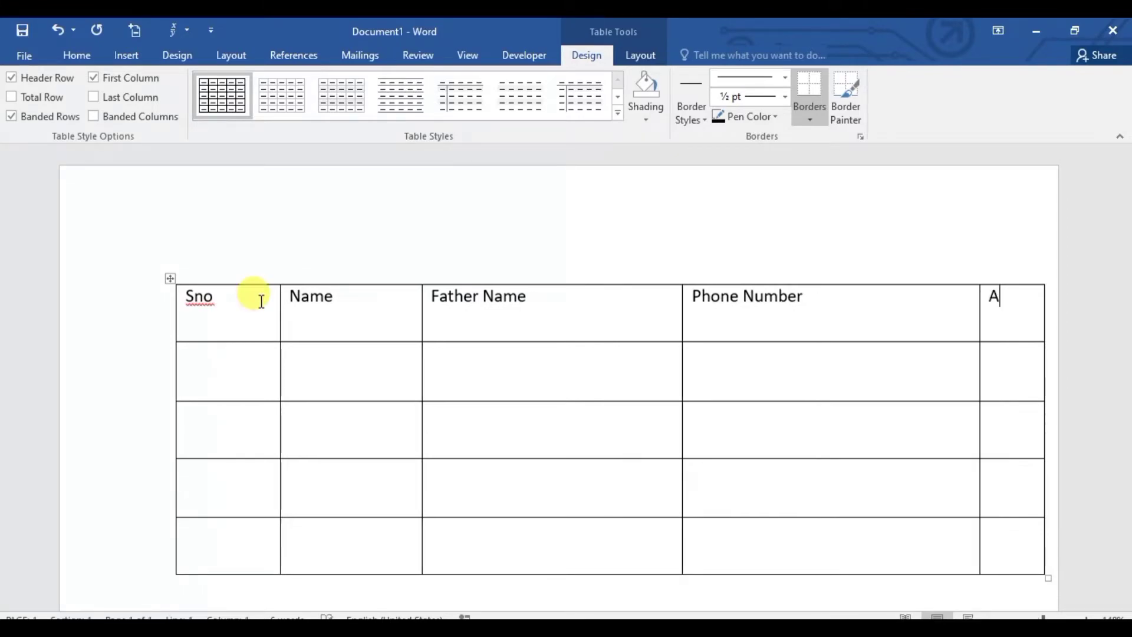
type("ddres")
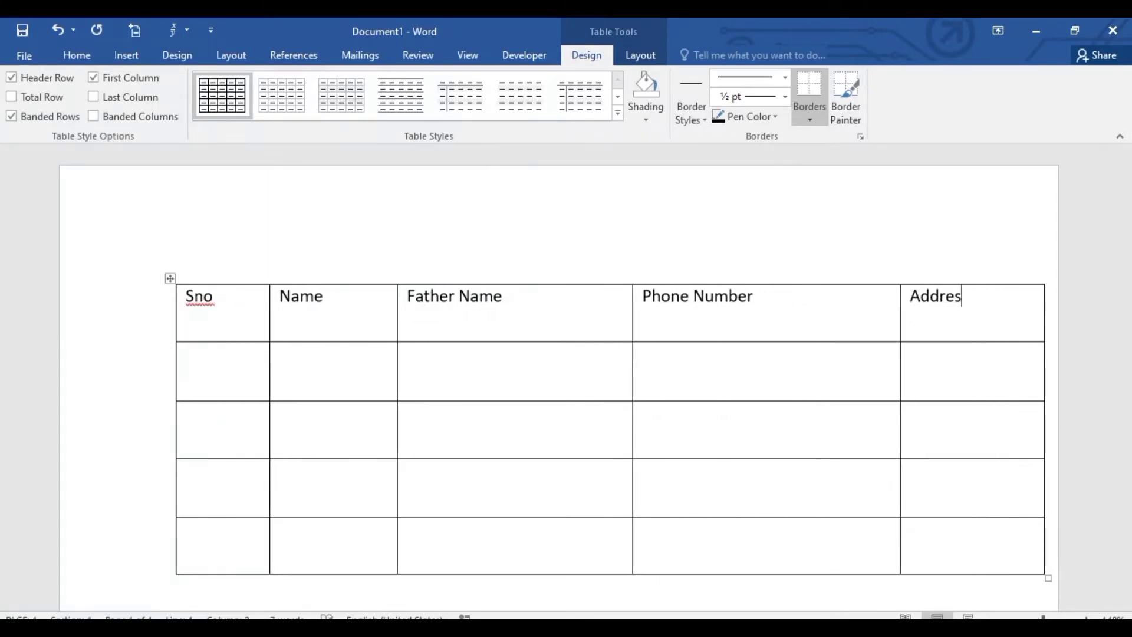
type("s")
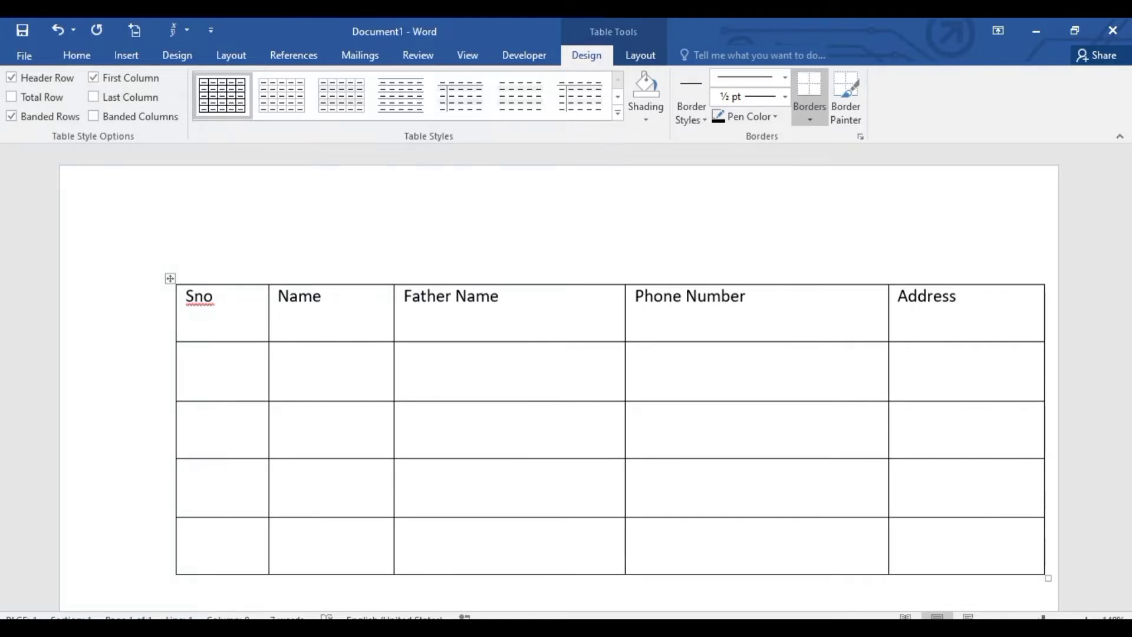
key("Tab")
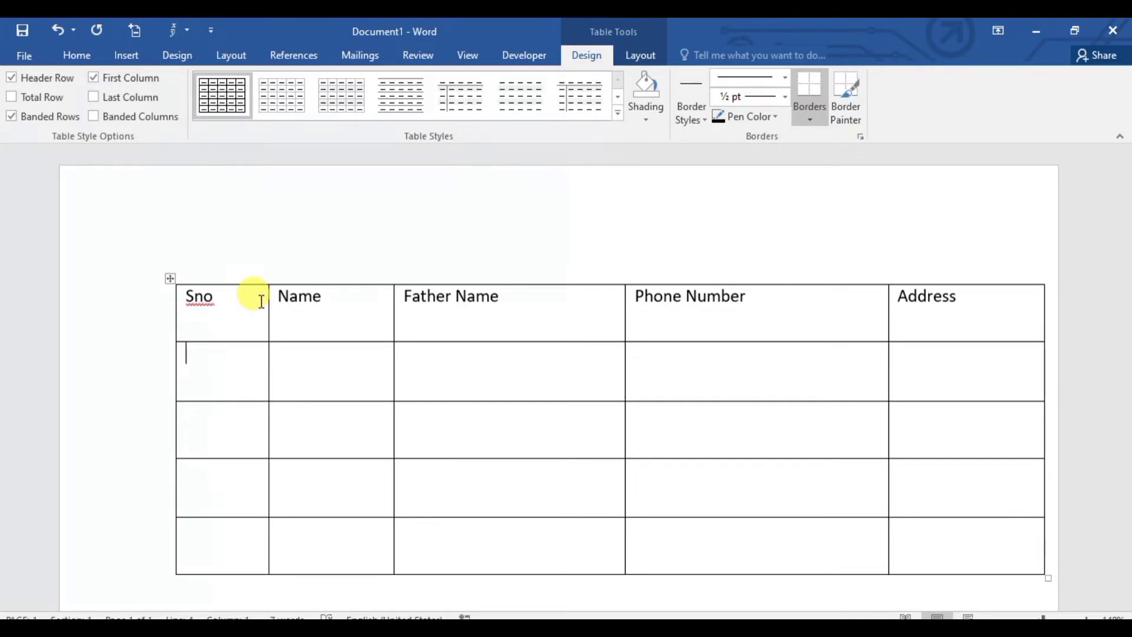
Enter 1 under Sno and a person's name under Name in row 2
type("1")
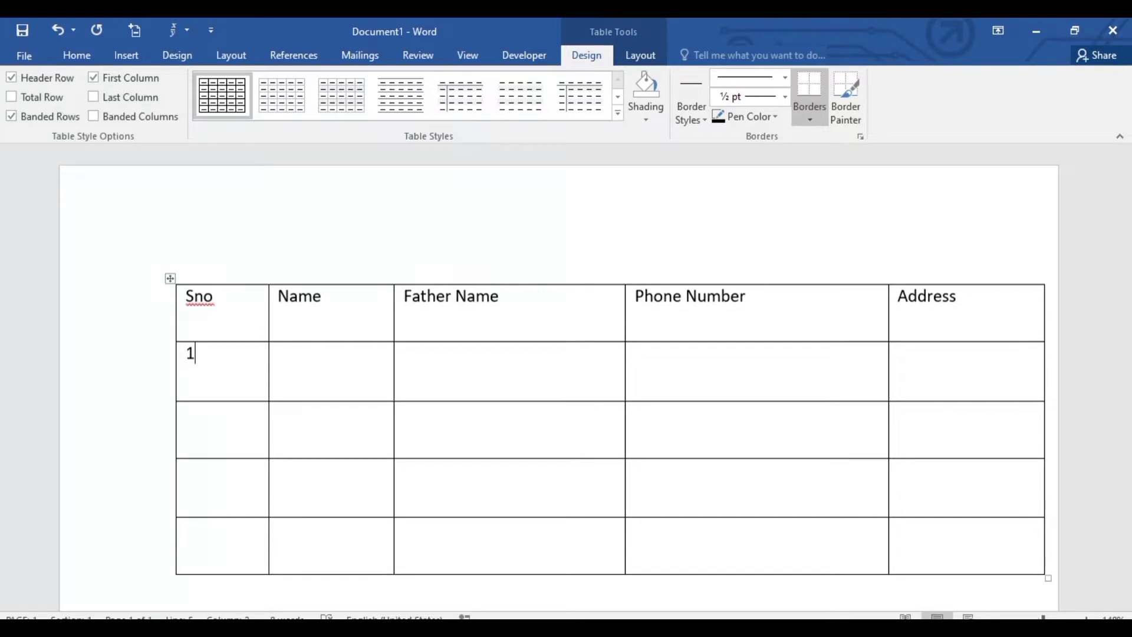
key("Tab")
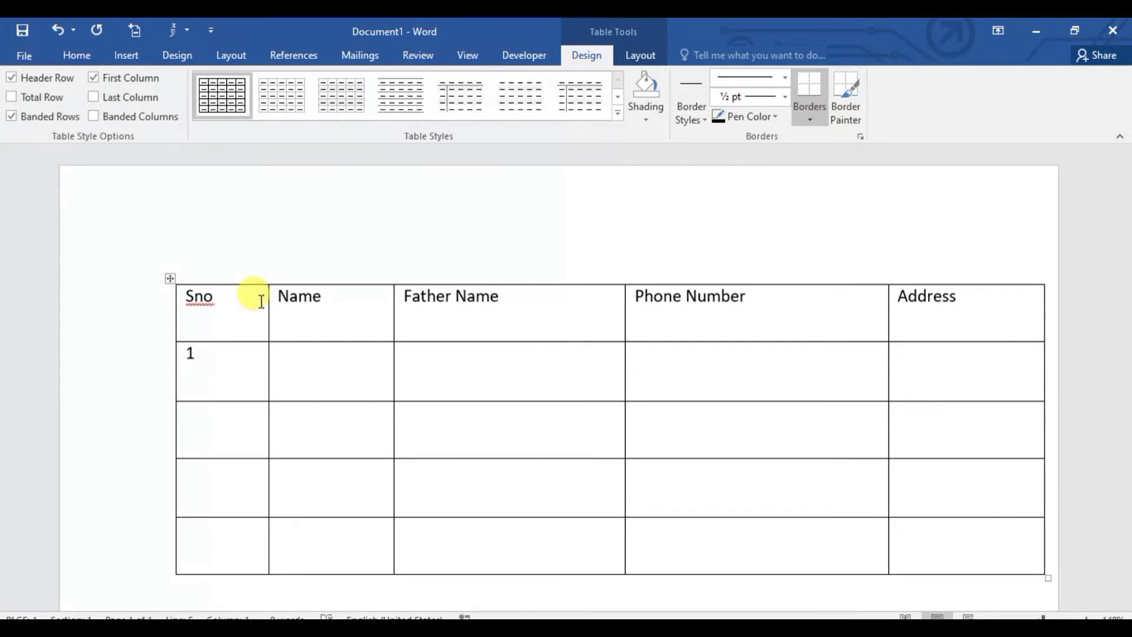
type("vicky")
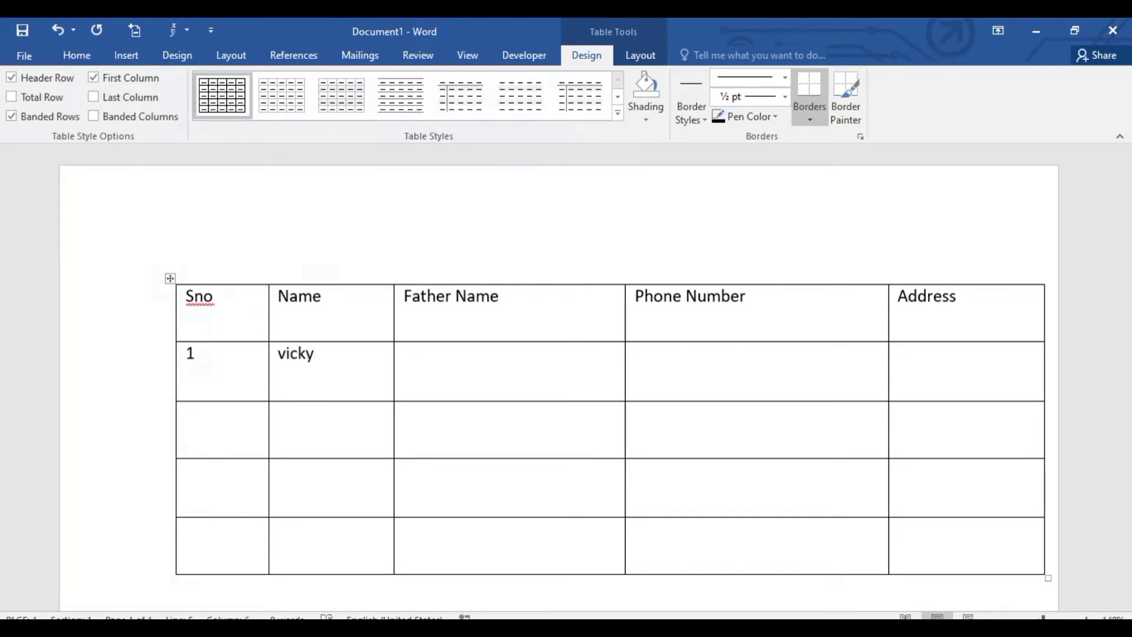
key("Tab")
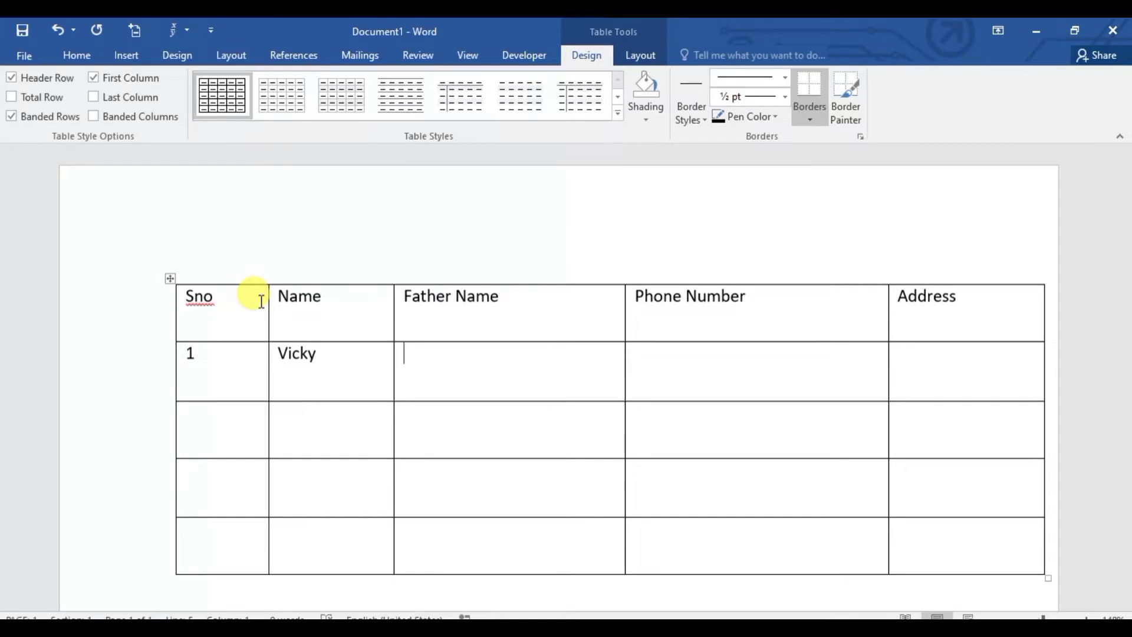
key("shift+Tab")
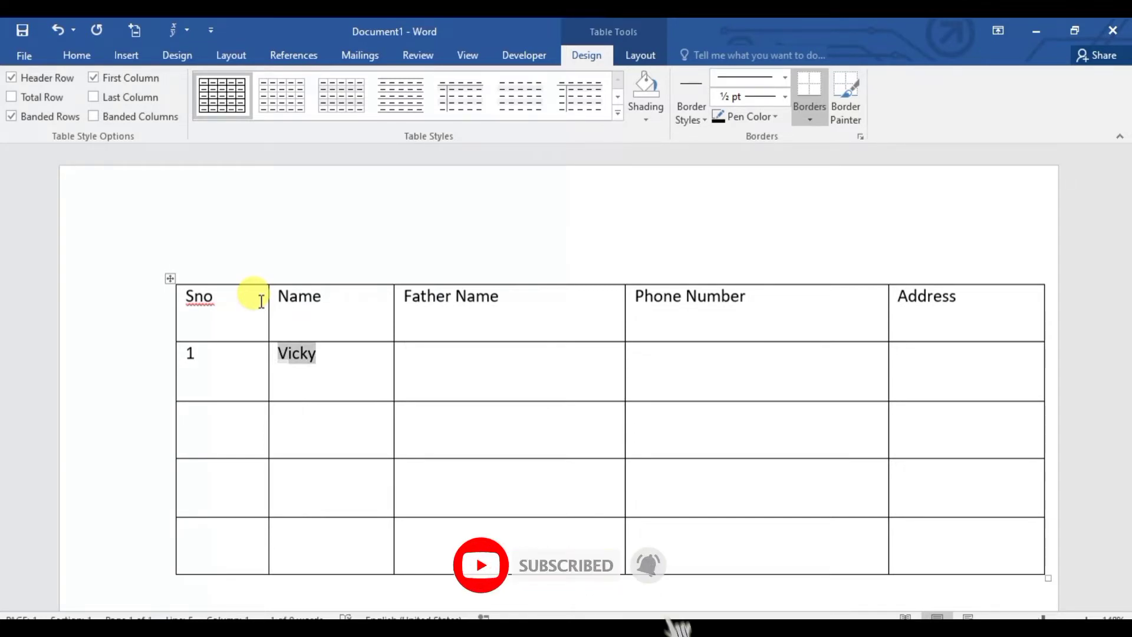
key("shift+Tab")
key("shift+Tab")
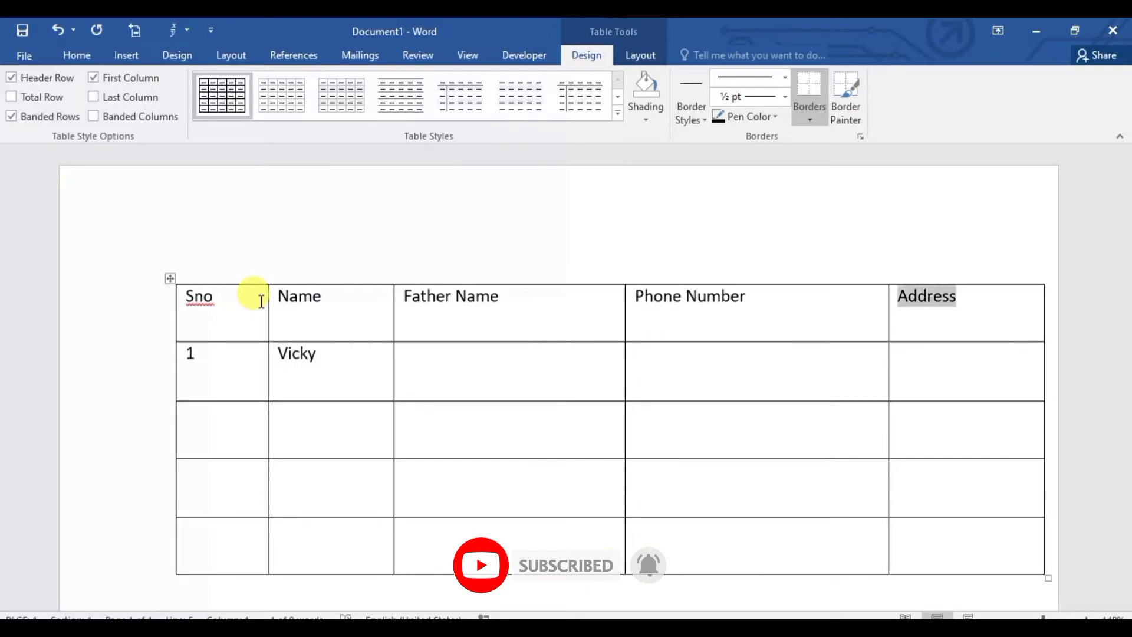
key("shift+Tab")
key("shift+Tab")
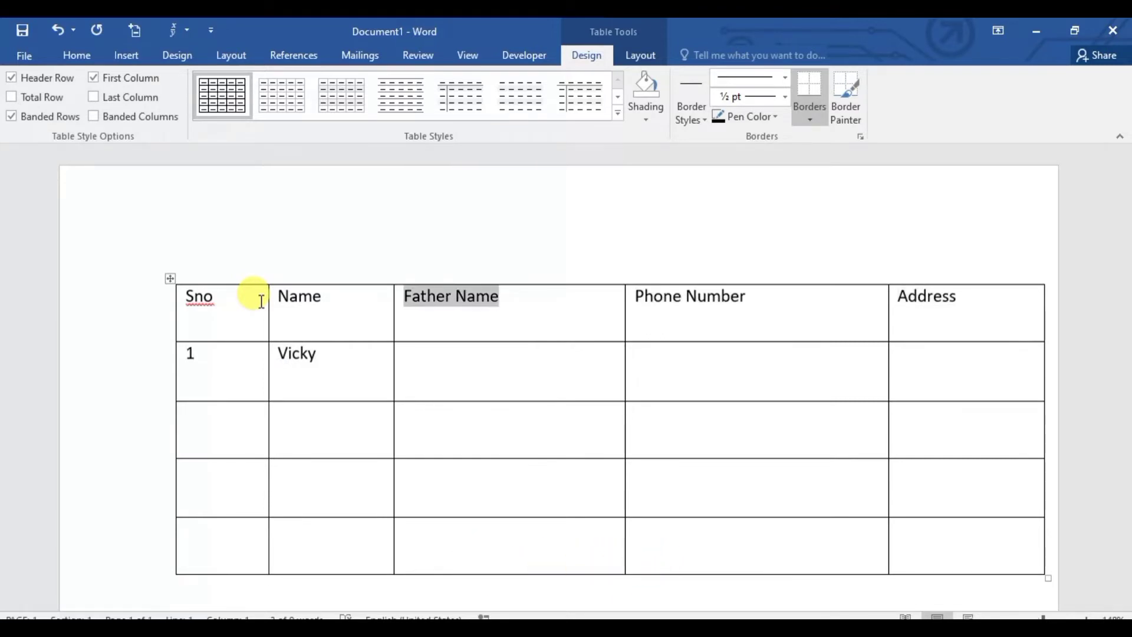
key("shift+Tab")
key("shift+Tab")
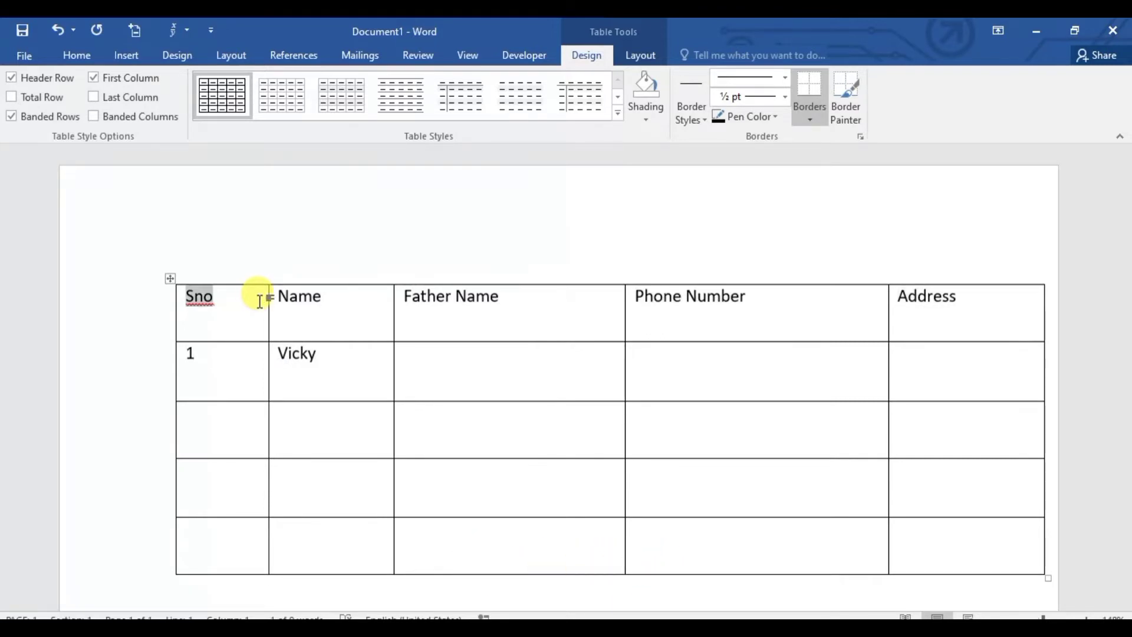
key("Tab")
key("Tab")
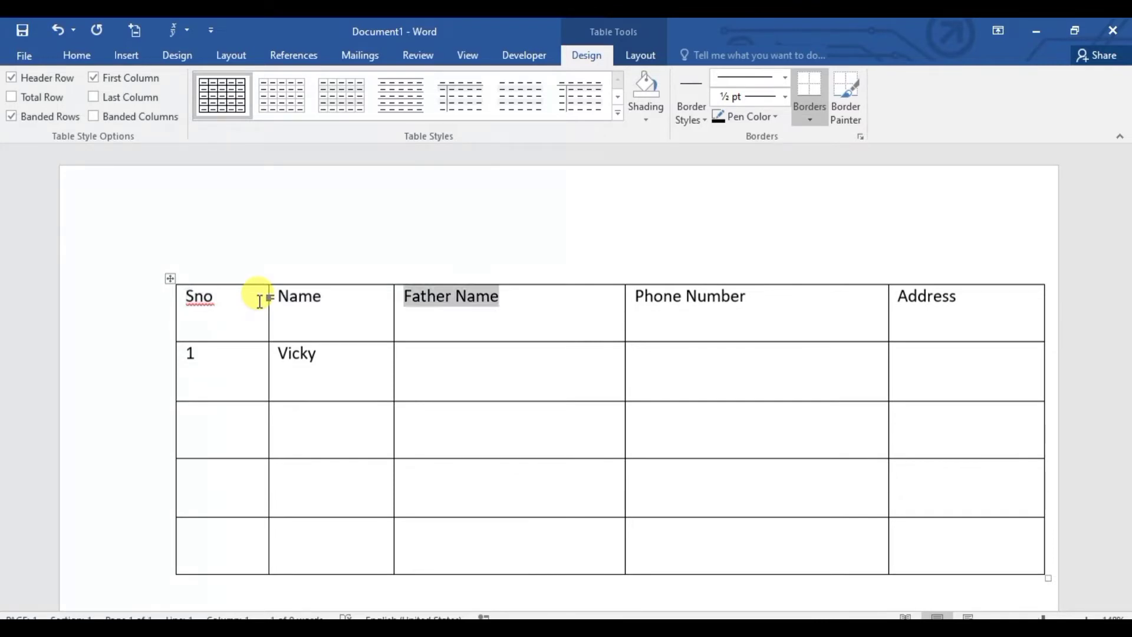
key("Tab")
key("Tab")
key("Tab")
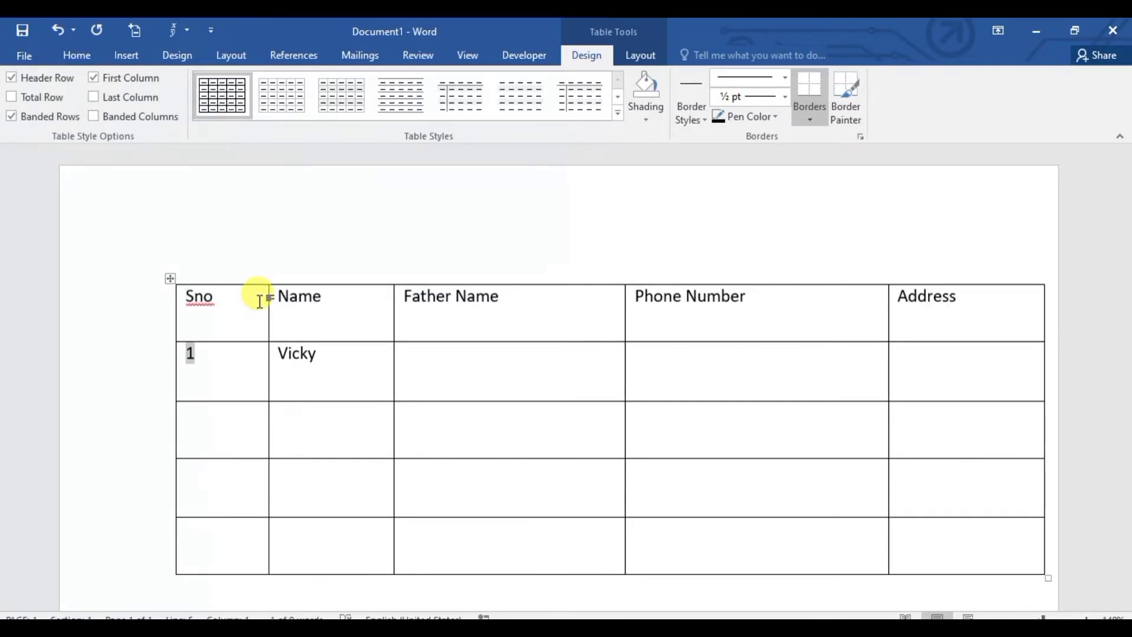
key("shift+Tab")
key("shift+Tab")
key("shift+Tab")
key("shift+Tab")
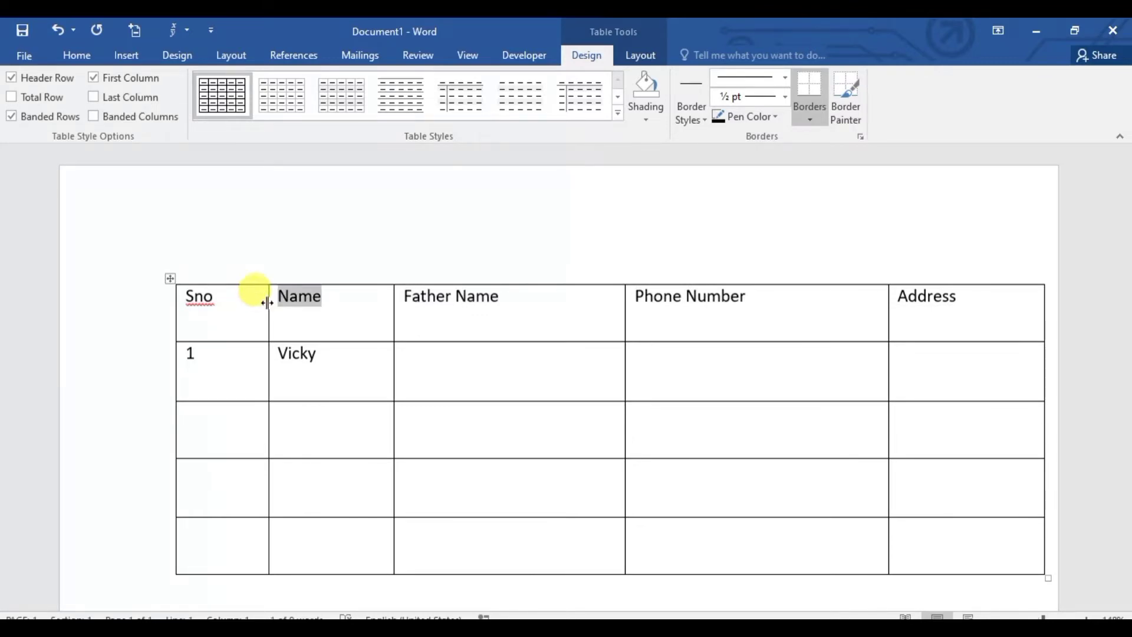
Select the whole table and apply the yellow Grid Table style from Table Styles
left_click(170, 277)
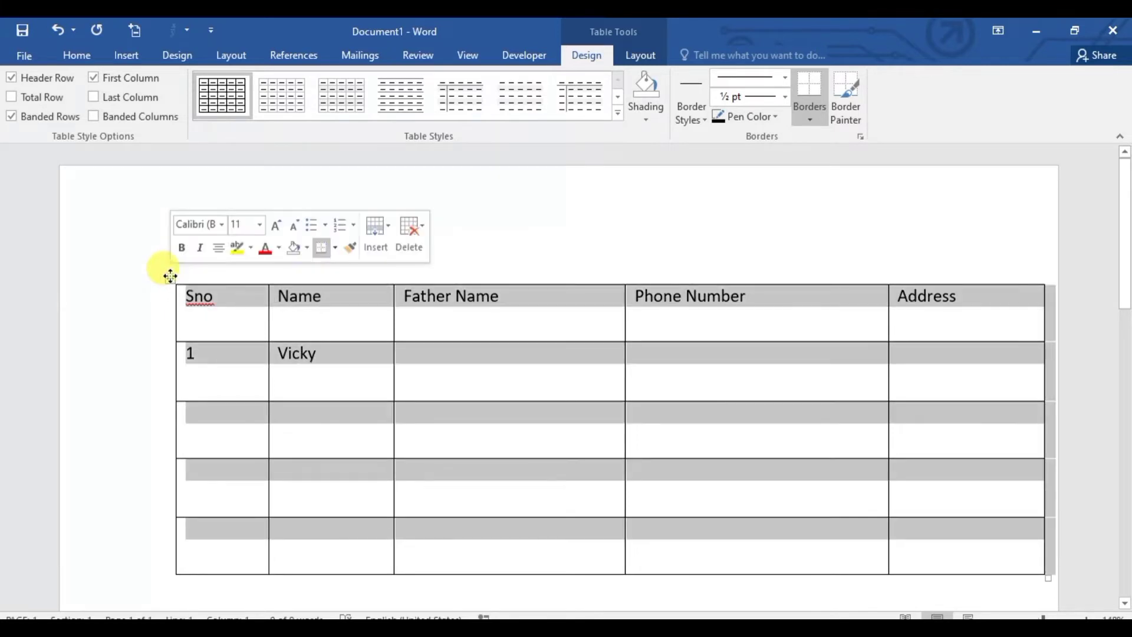
left_click(619, 115)
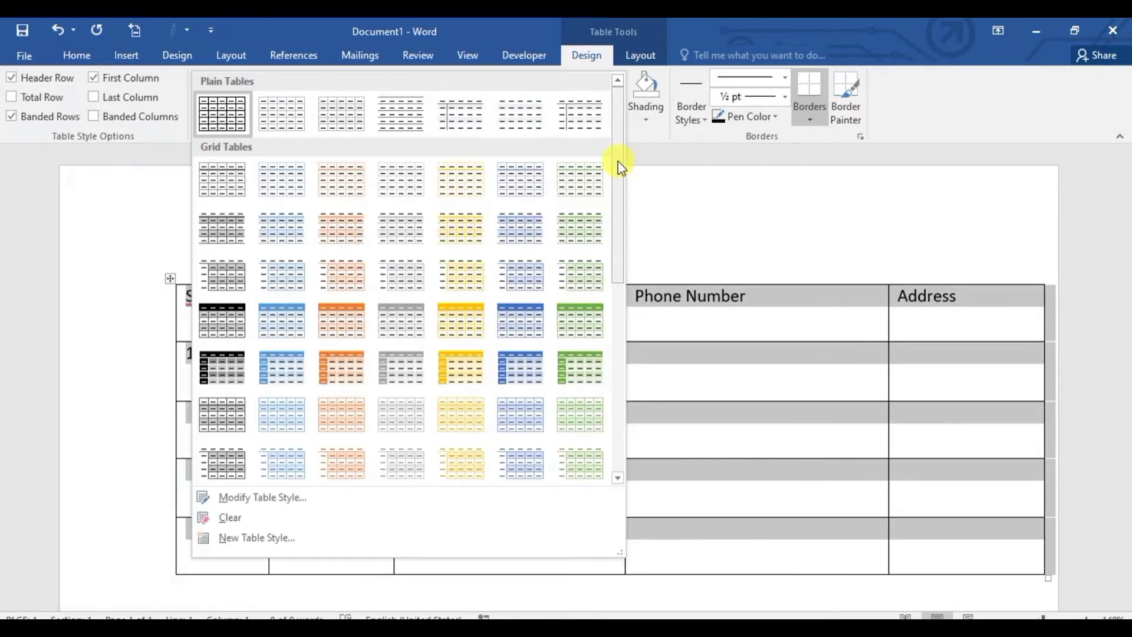
mouse_move(620, 168)
left_mouse_down()
mouse_move(623, 421)
mouse_move(616, 266)
left_mouse_up()
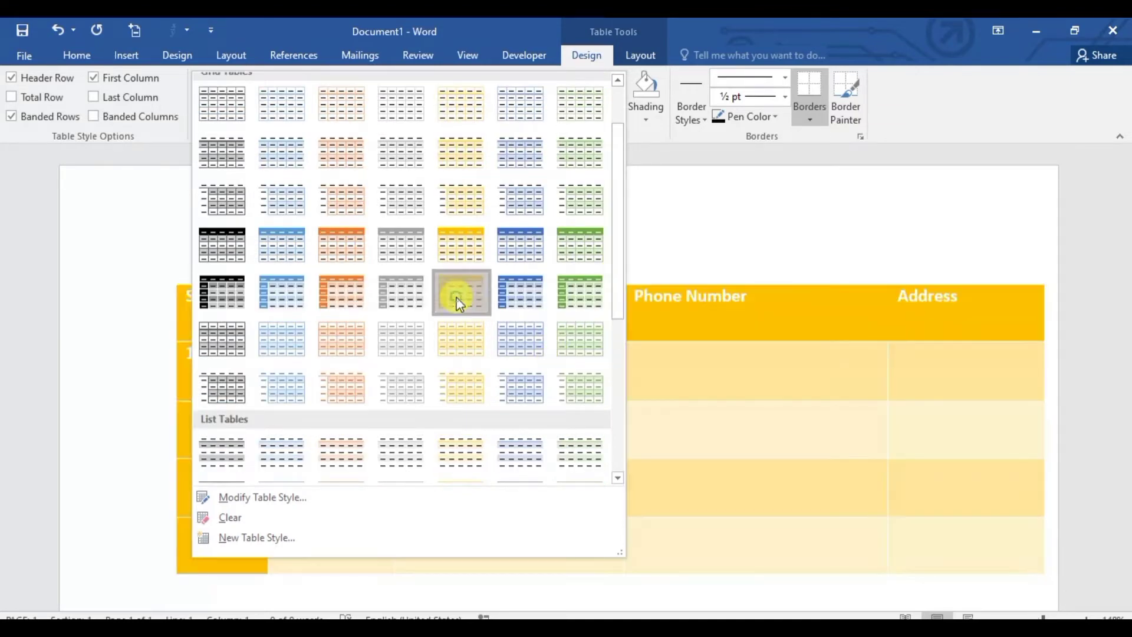
left_click(460, 304)
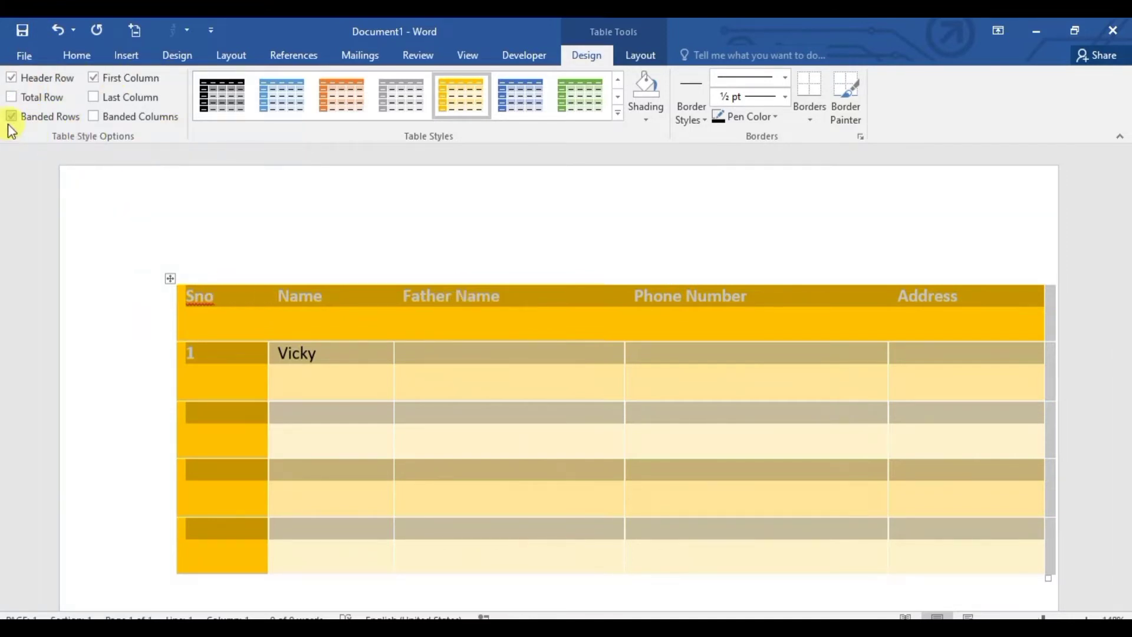
left_click(48, 83)
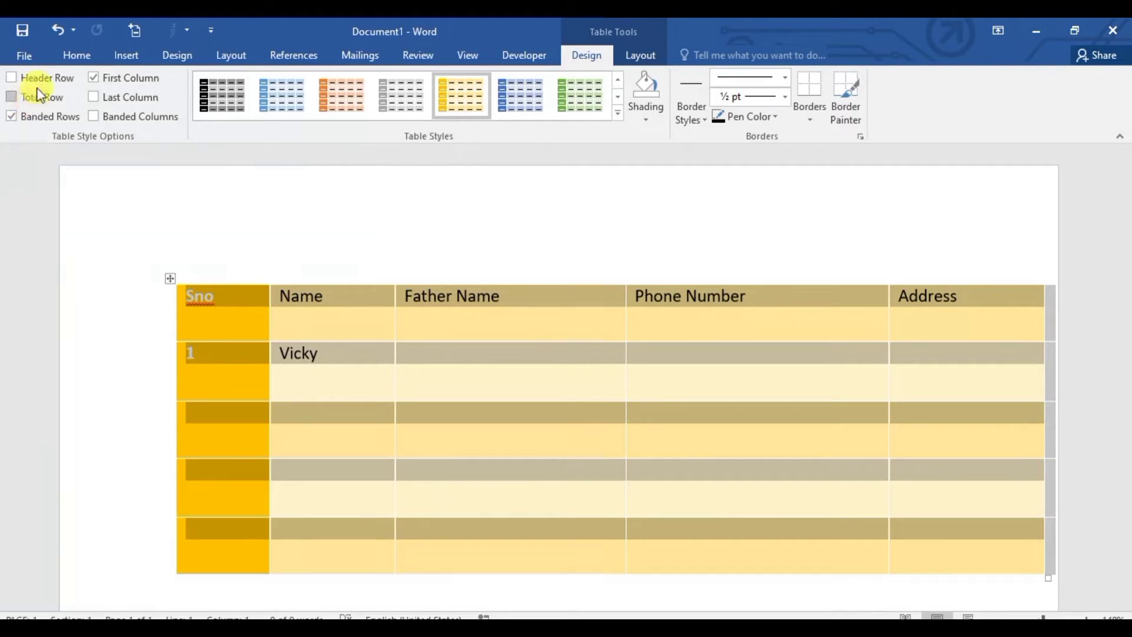
left_click(51, 83)
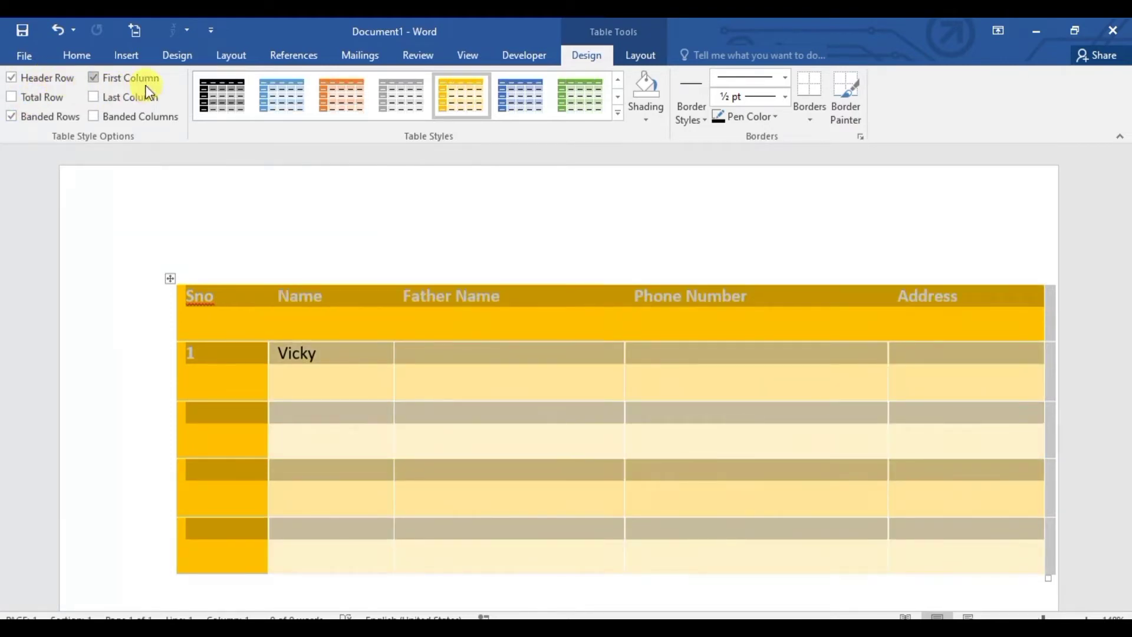
left_click(112, 83)
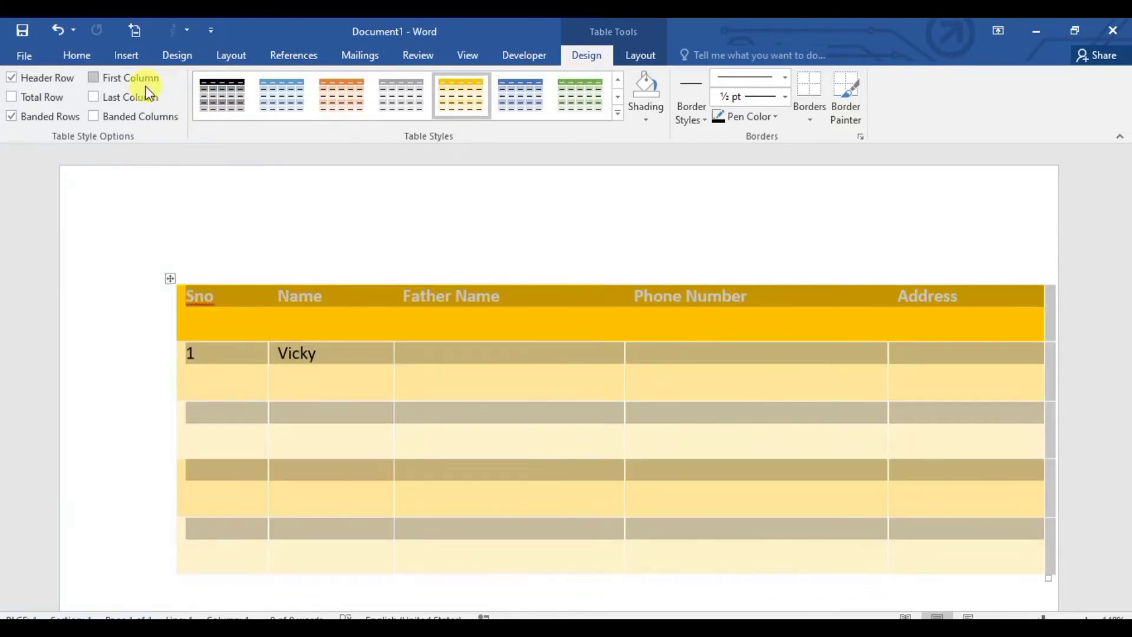
left_click(94, 77)
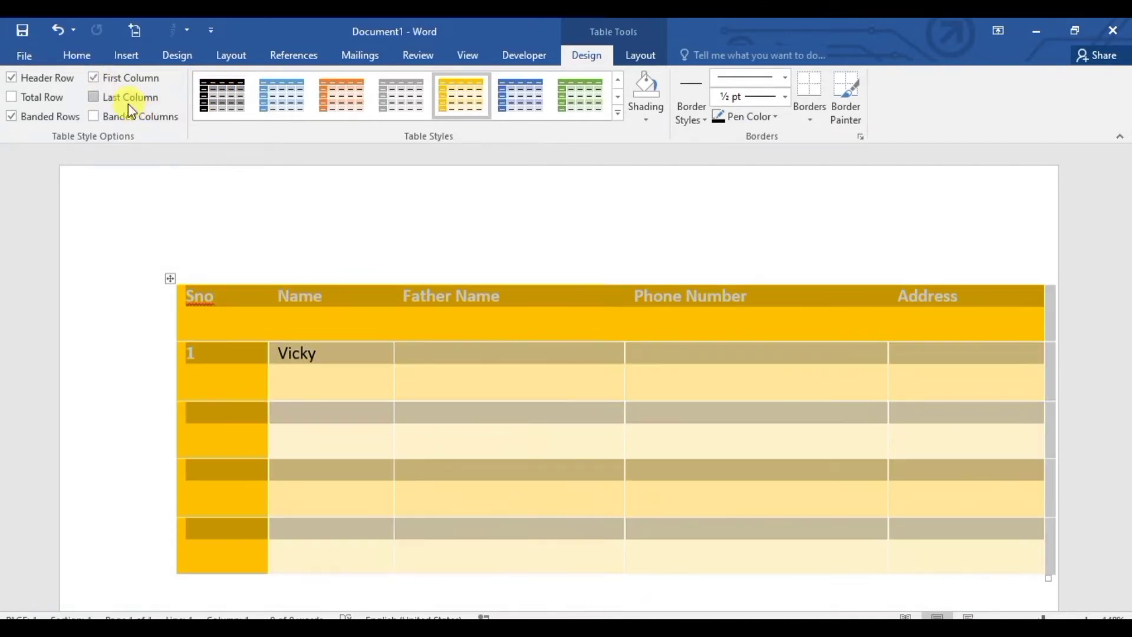
left_click(128, 104)
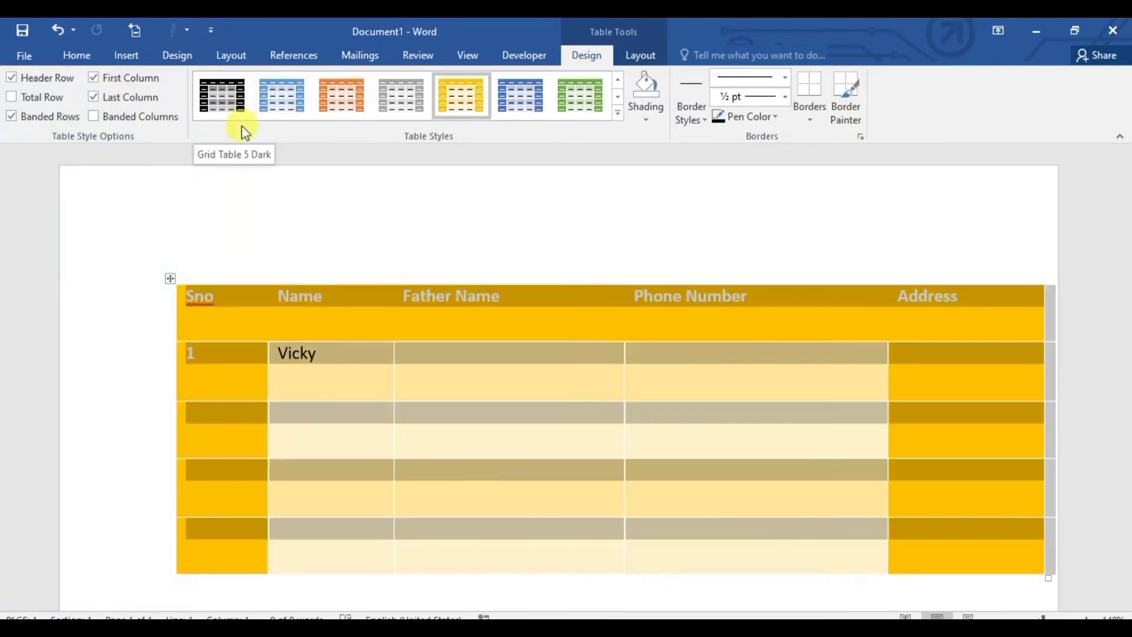
left_click(11, 97)
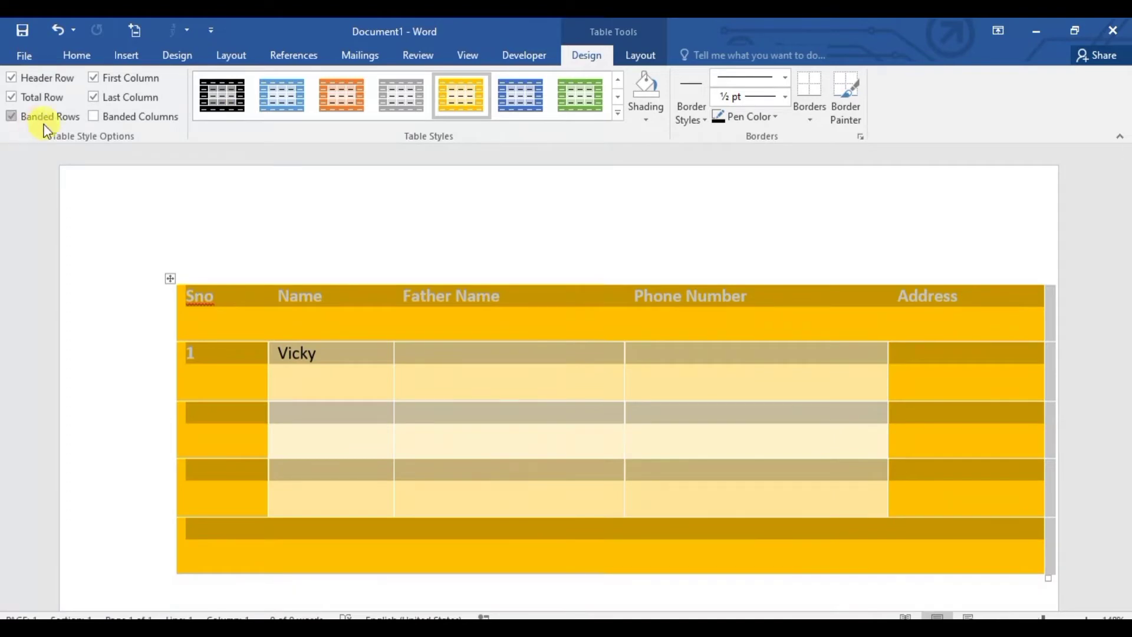
left_click(38, 98)
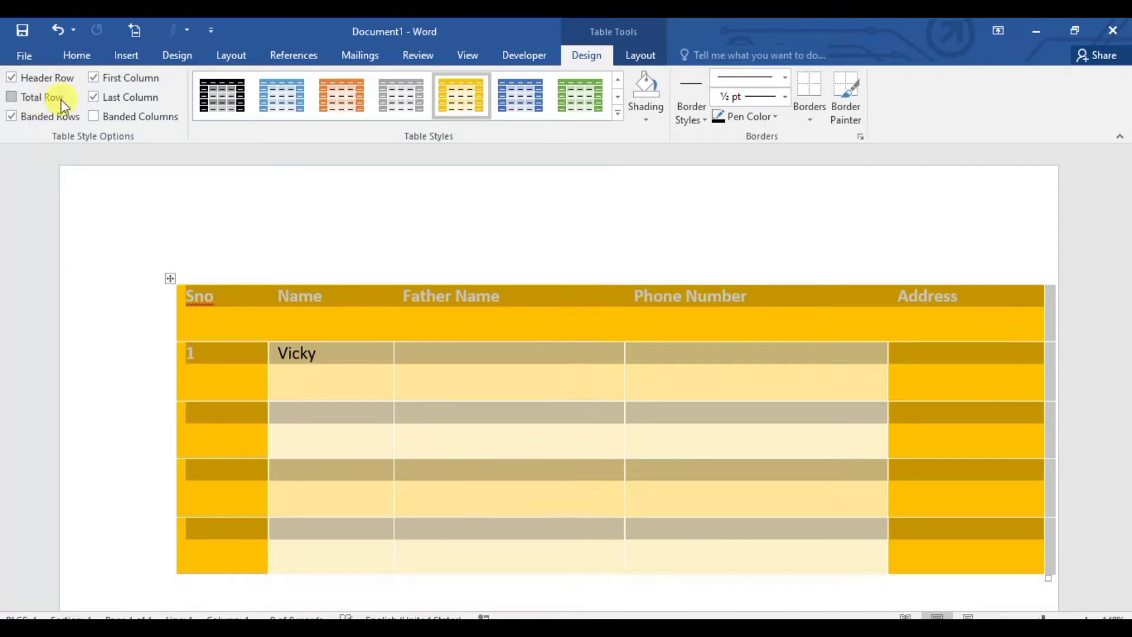
left_click(93, 97)
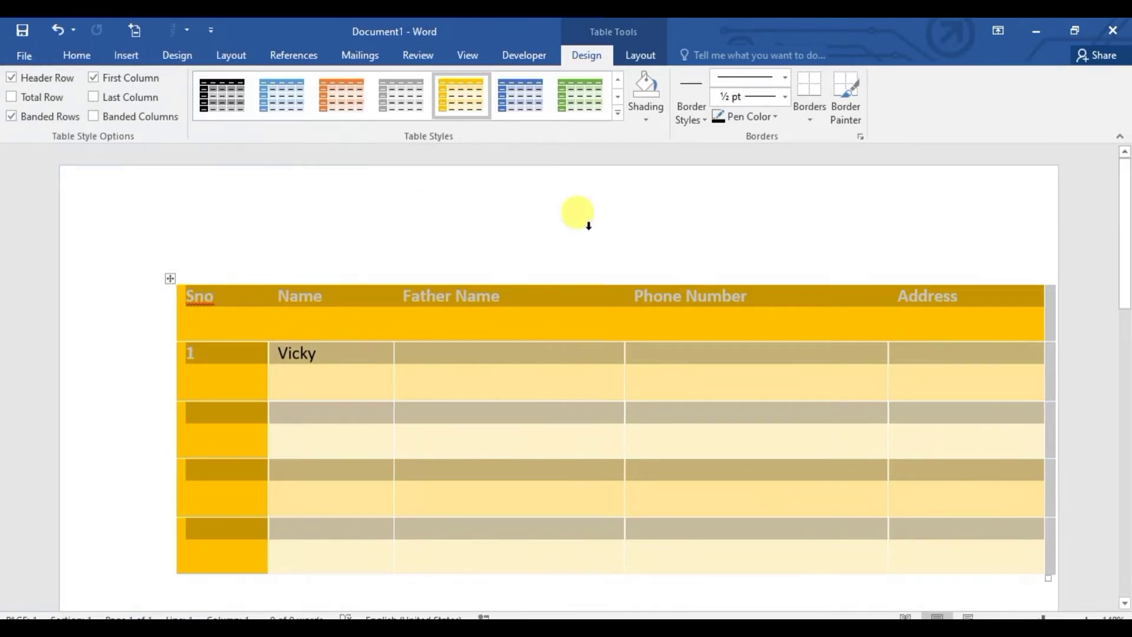
Open Shading without choosing a colour, then open the Border Styles dropdown
left_click(643, 116)
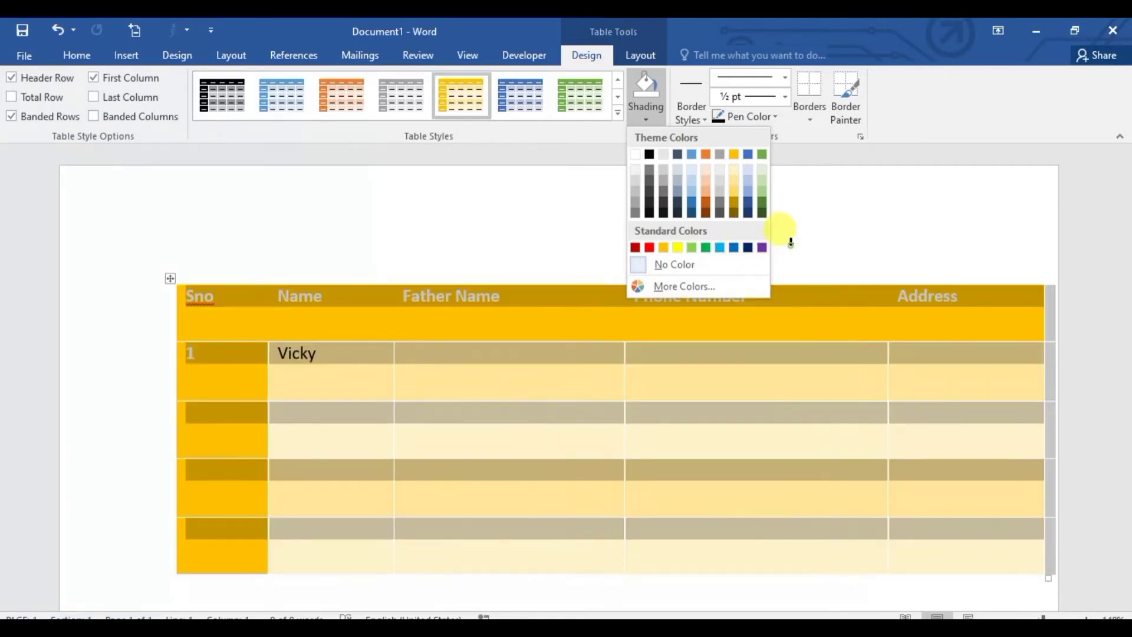
left_click(790, 231)
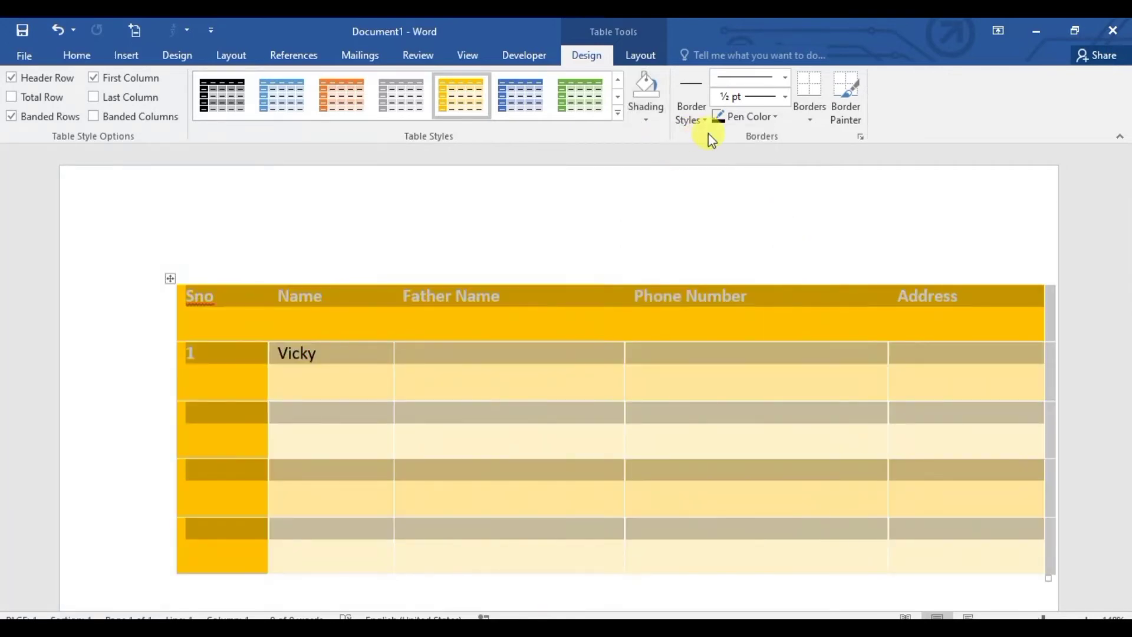
left_click(694, 119)
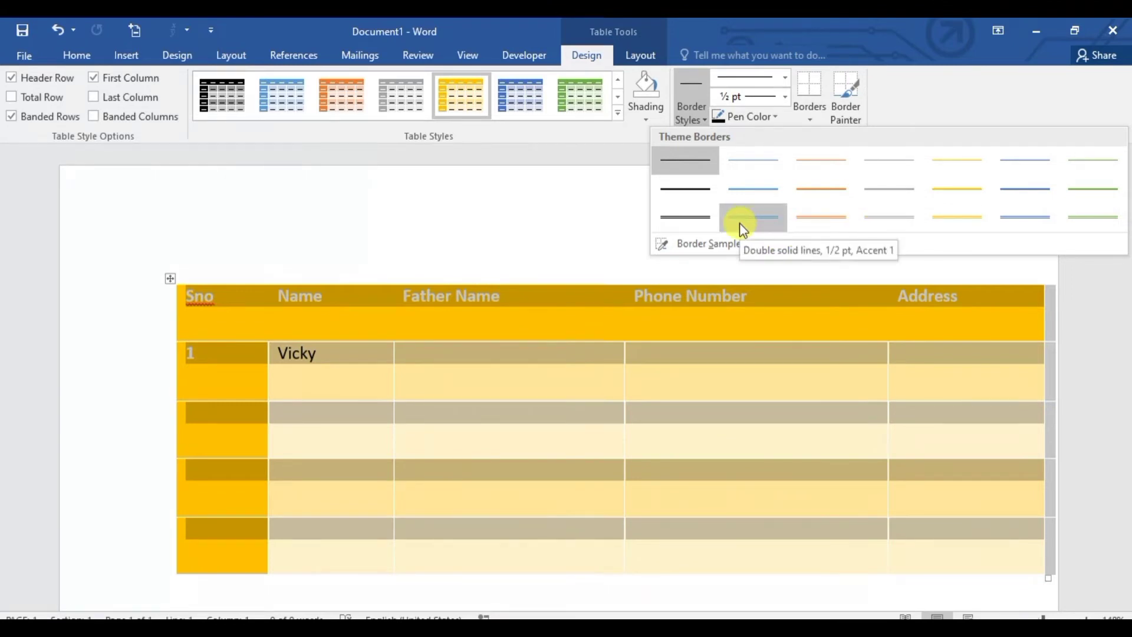
Paint yellow double-line borders along the four column dividers with Border Painter
left_click(965, 216)
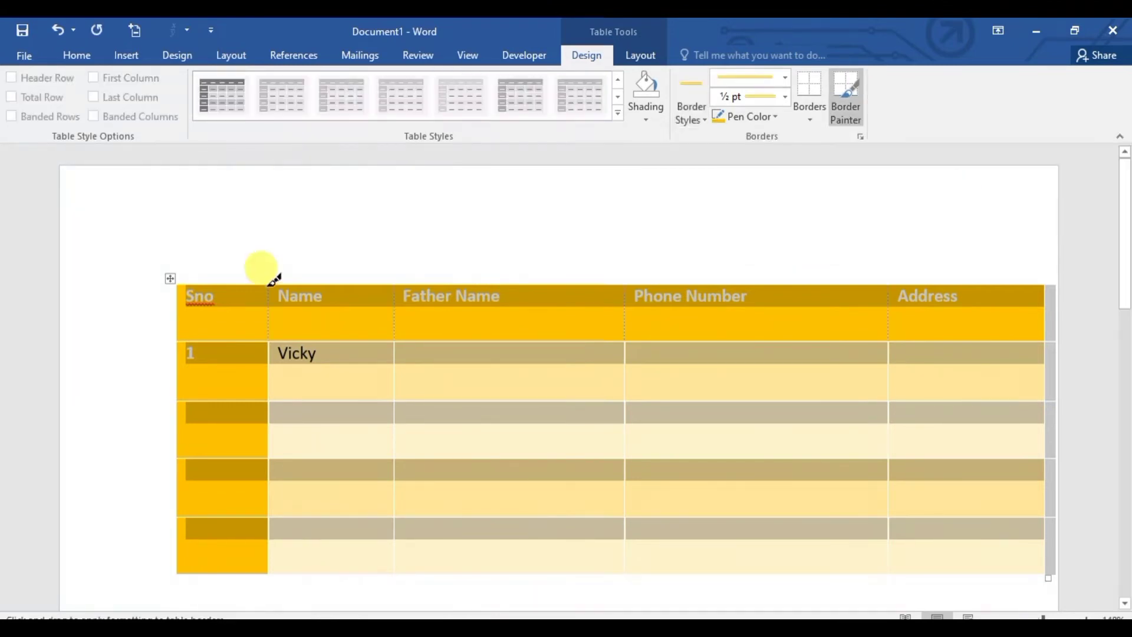
left_click_drag(268, 287, 269, 338)
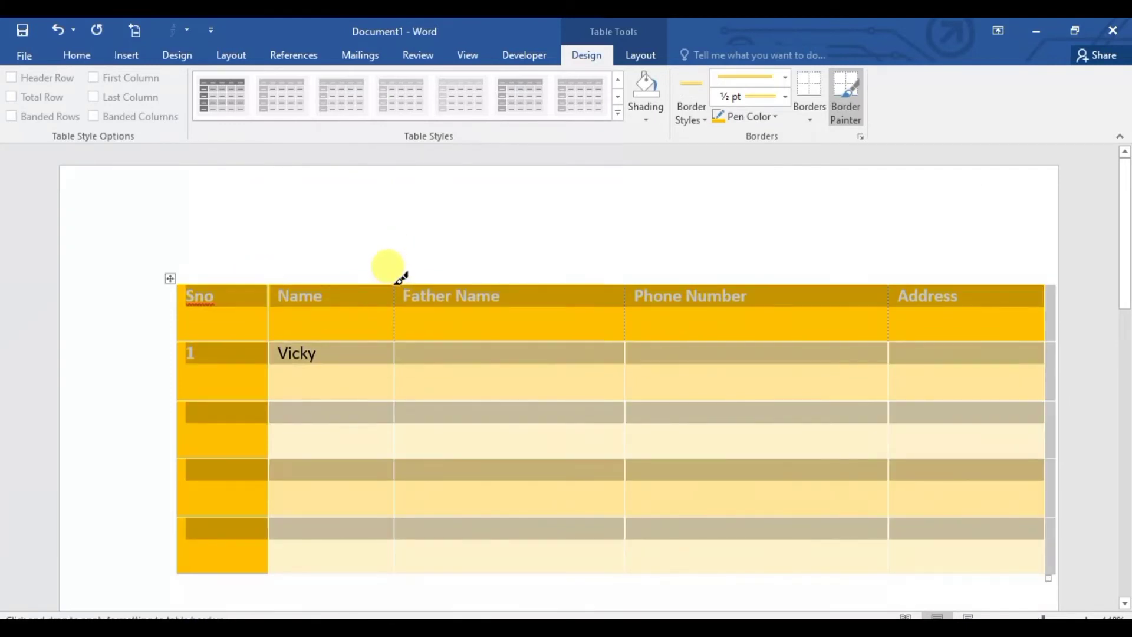
mouse_move(392, 271)
left_mouse_down()
mouse_move(404, 353)
mouse_move(397, 466)
left_mouse_up()
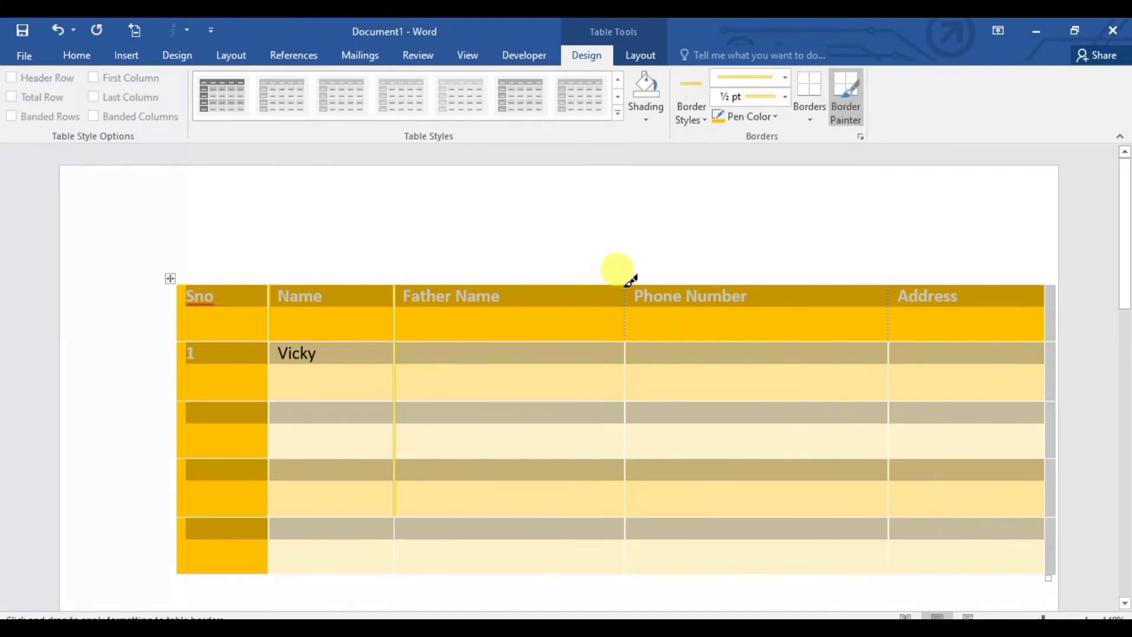
left_click_drag(629, 280, 635, 511)
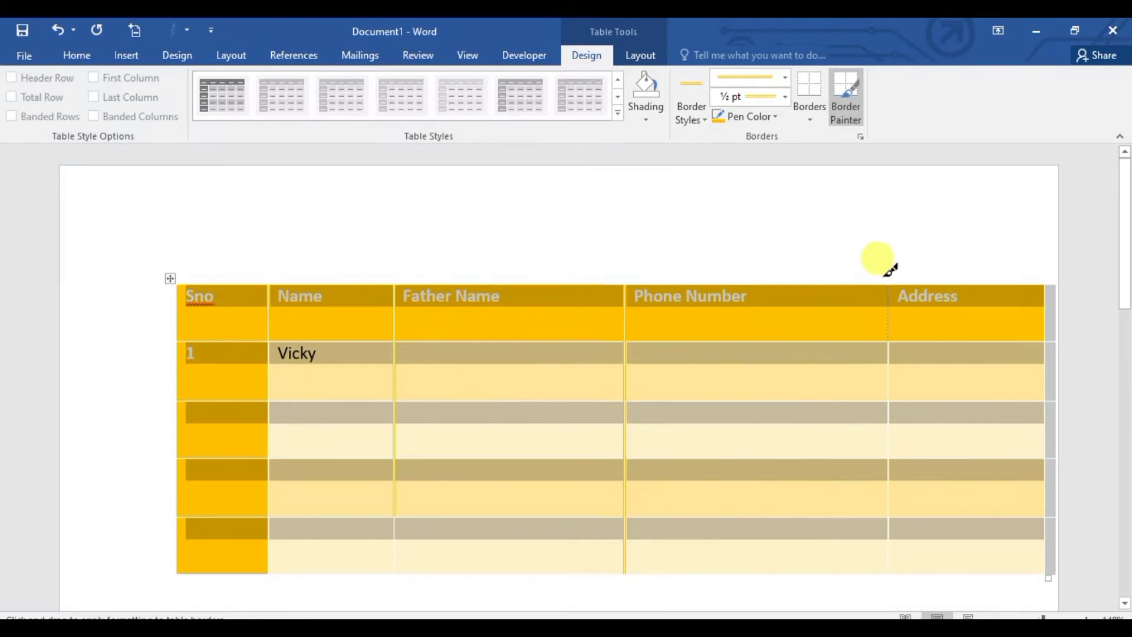
left_click_drag(891, 283, 891, 538)
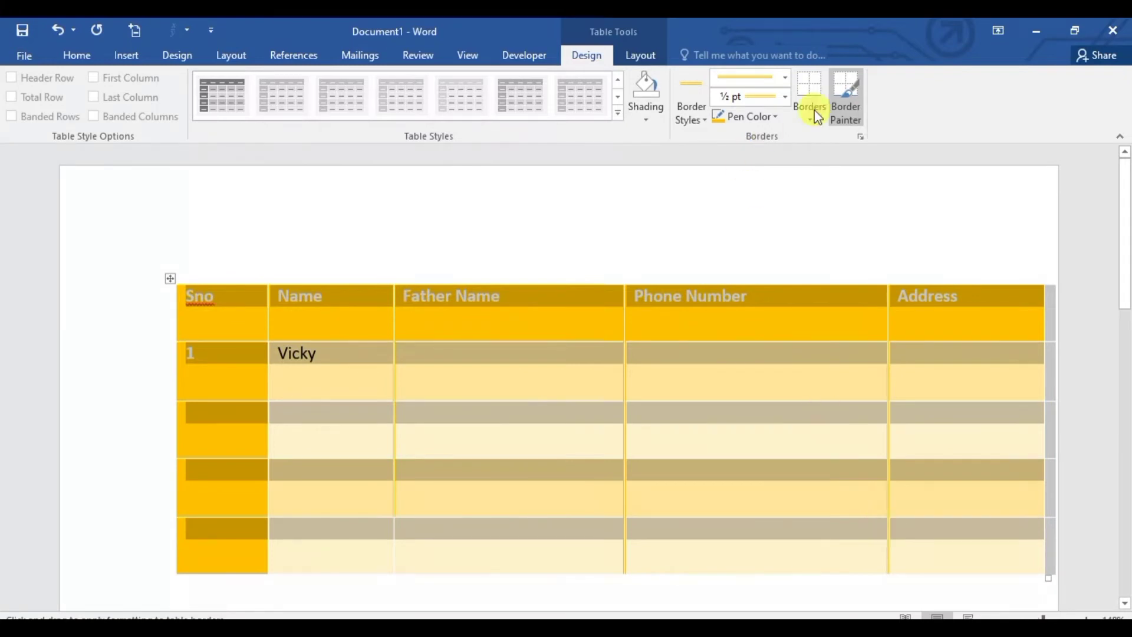
left_click(852, 112)
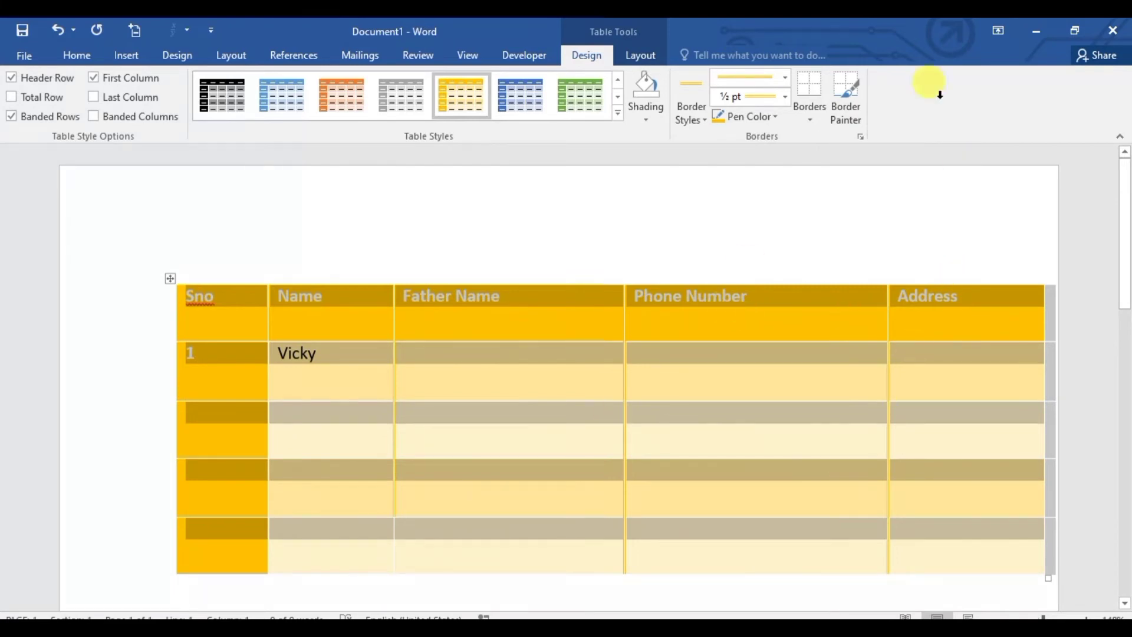
Apply Outside Borders to frame the table in yellow
left_click(805, 120)
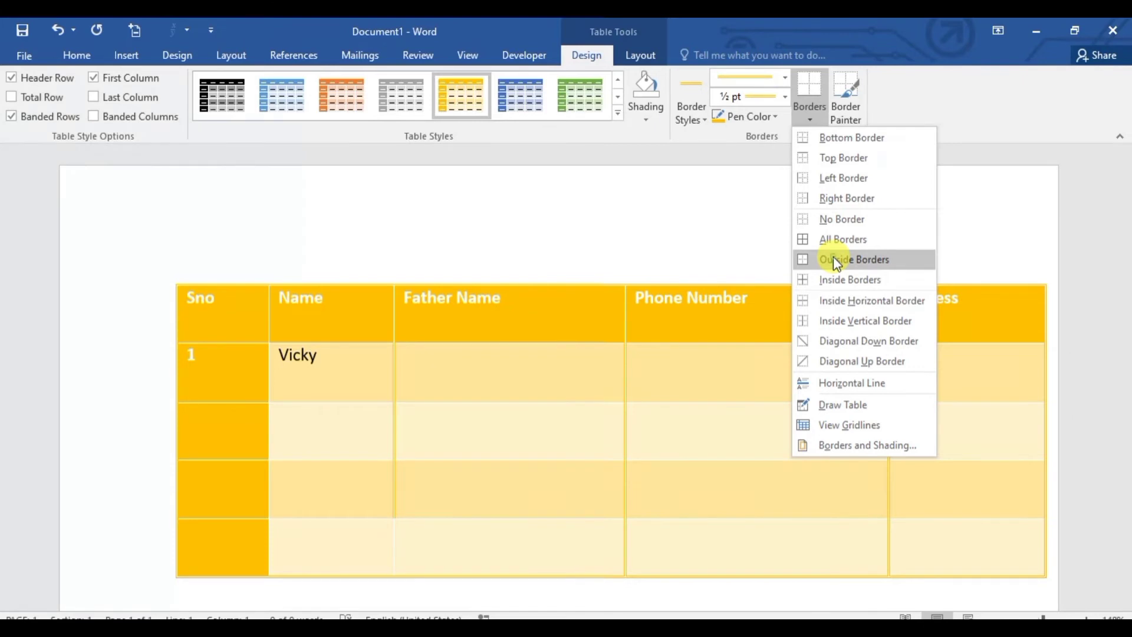
left_click(836, 260)
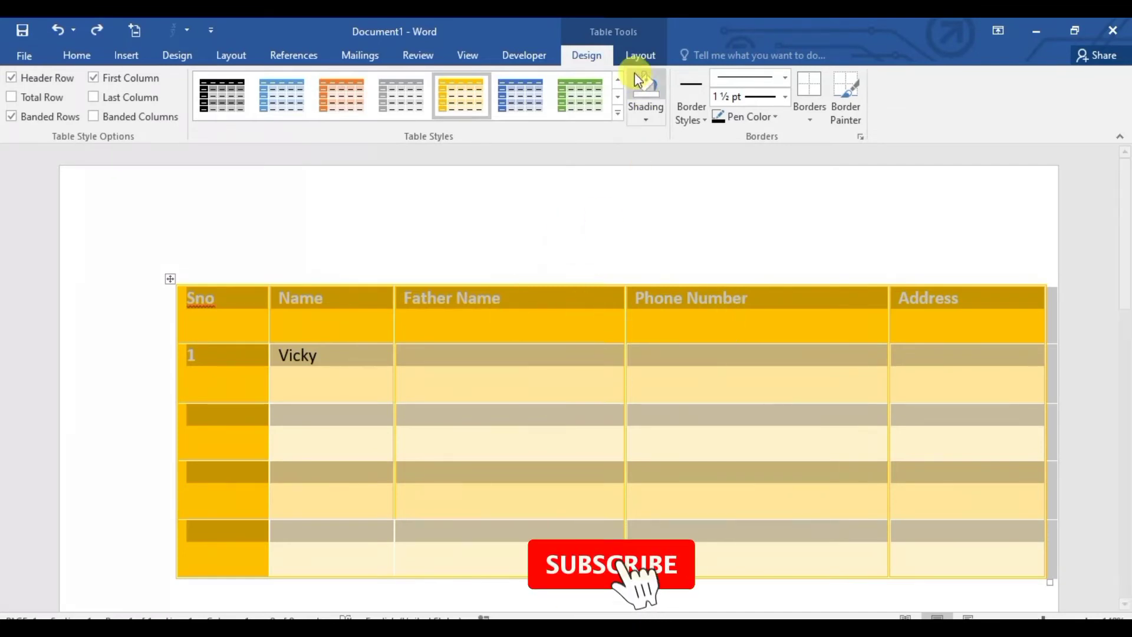
Insert a new empty column to the left of the Phone Number column
left_click(637, 55)
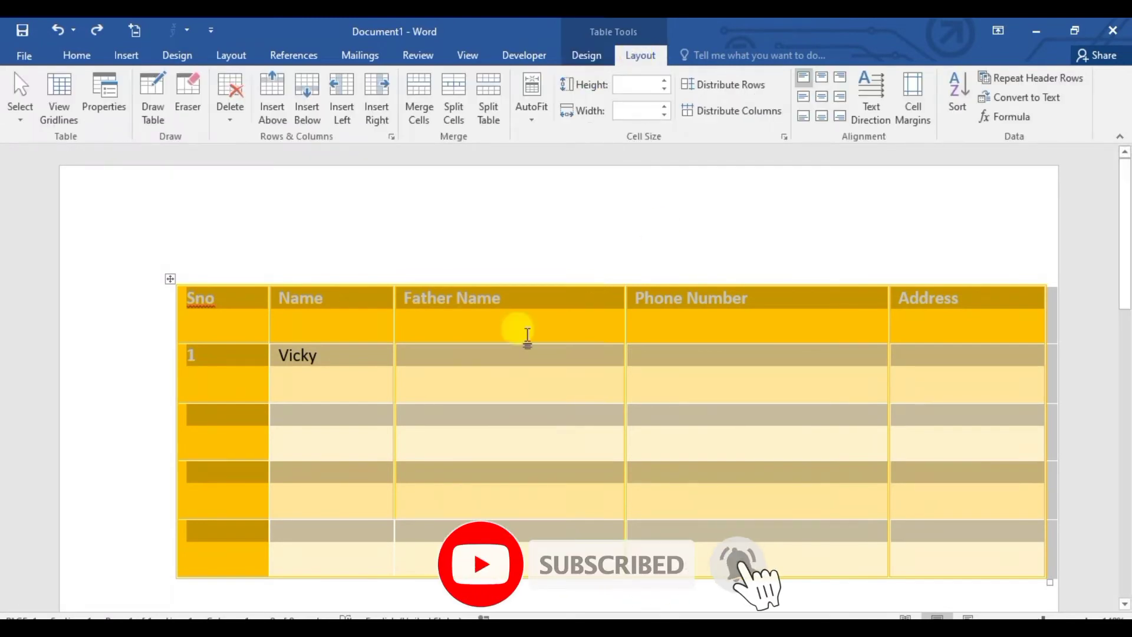
left_click(676, 282)
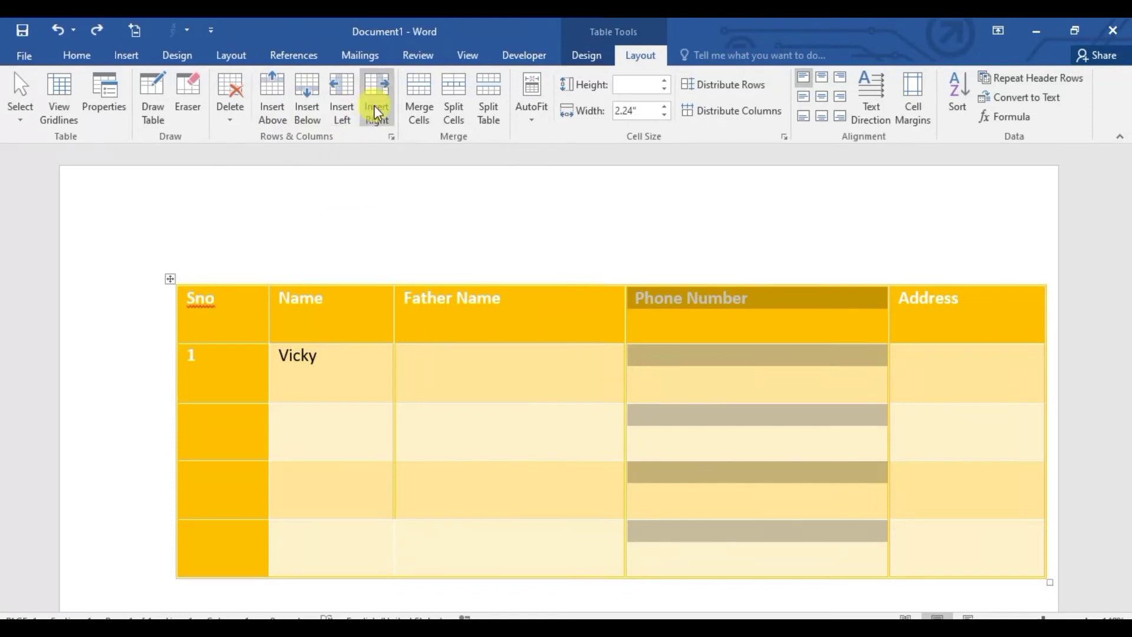
left_click(340, 112)
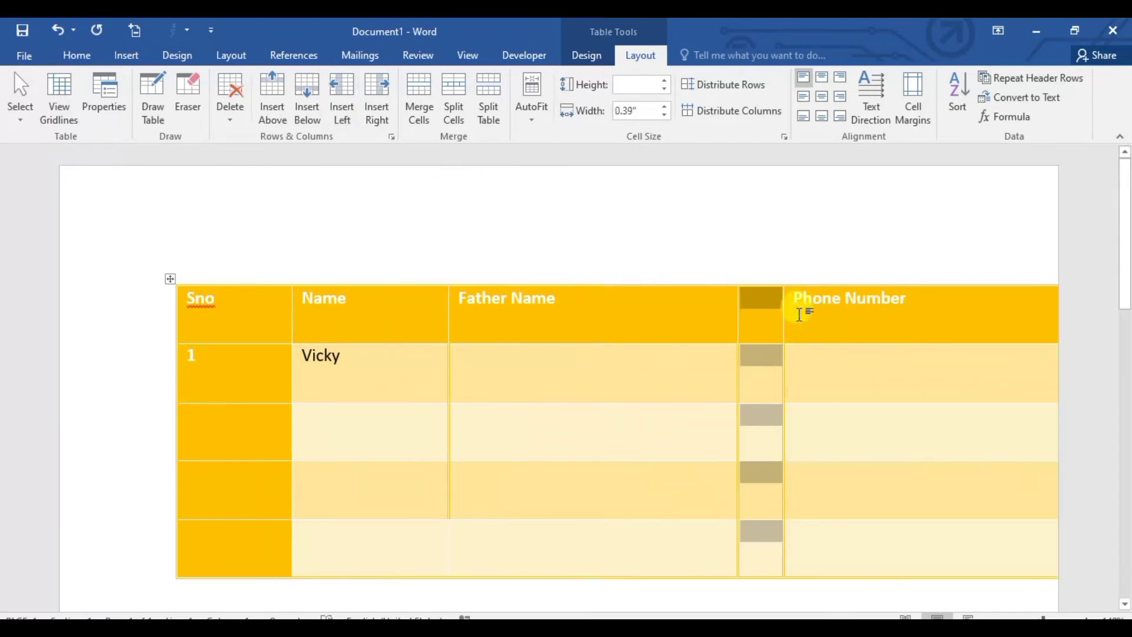
left_click(753, 296)
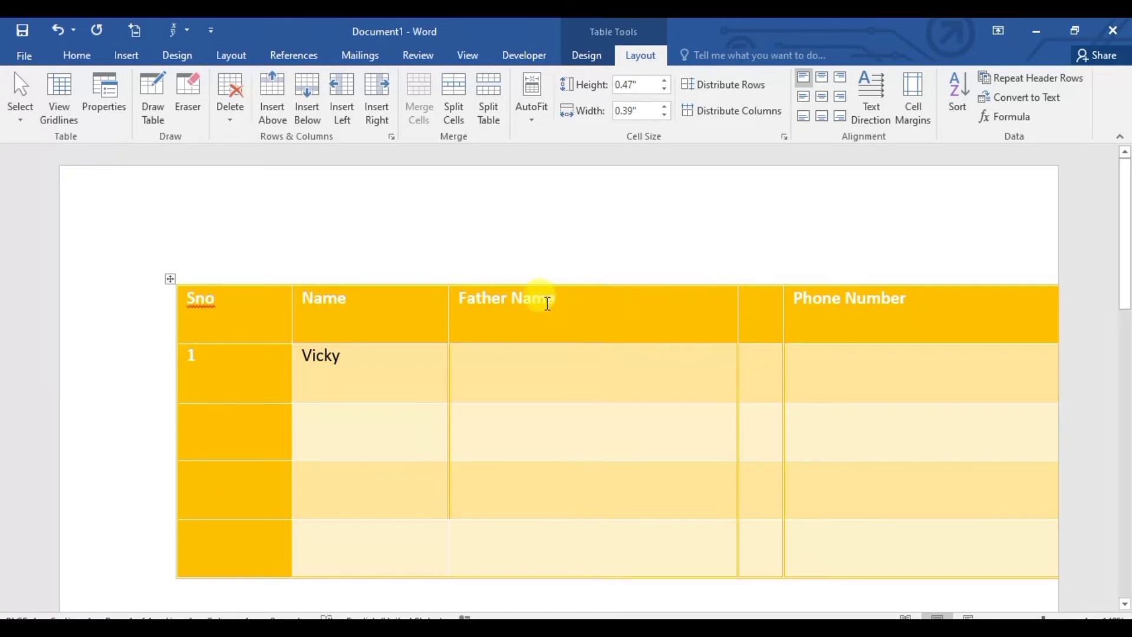
Drag the table up and left to sit higher on the page
left_click(172, 282)
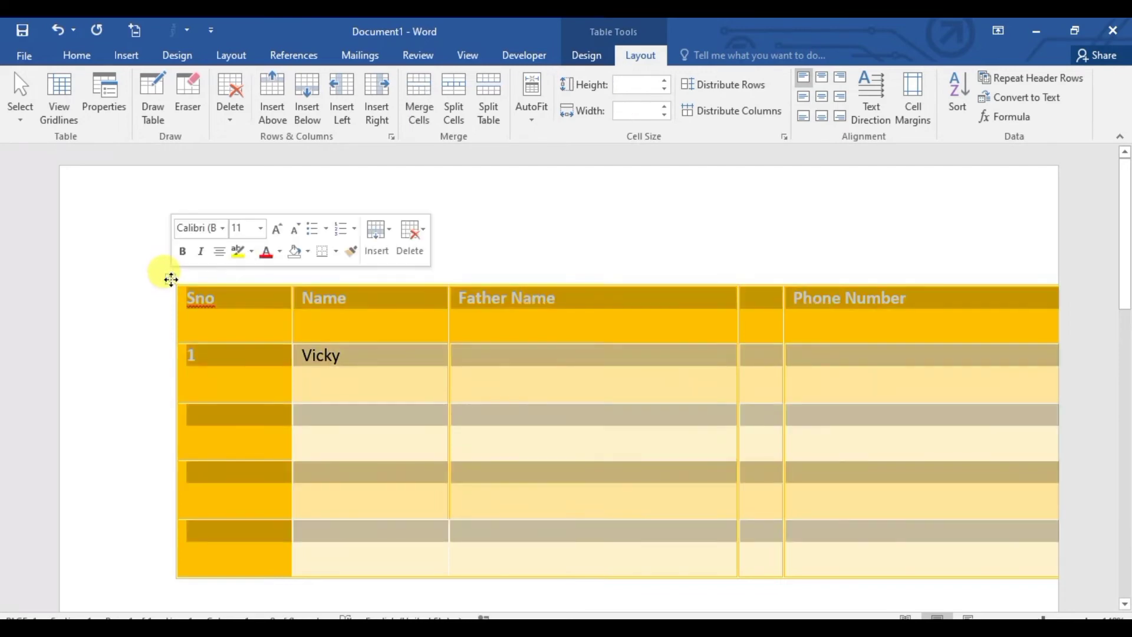
mouse_move(170, 279)
left_mouse_down()
mouse_move(130, 239)
mouse_move(121, 244)
left_mouse_up()
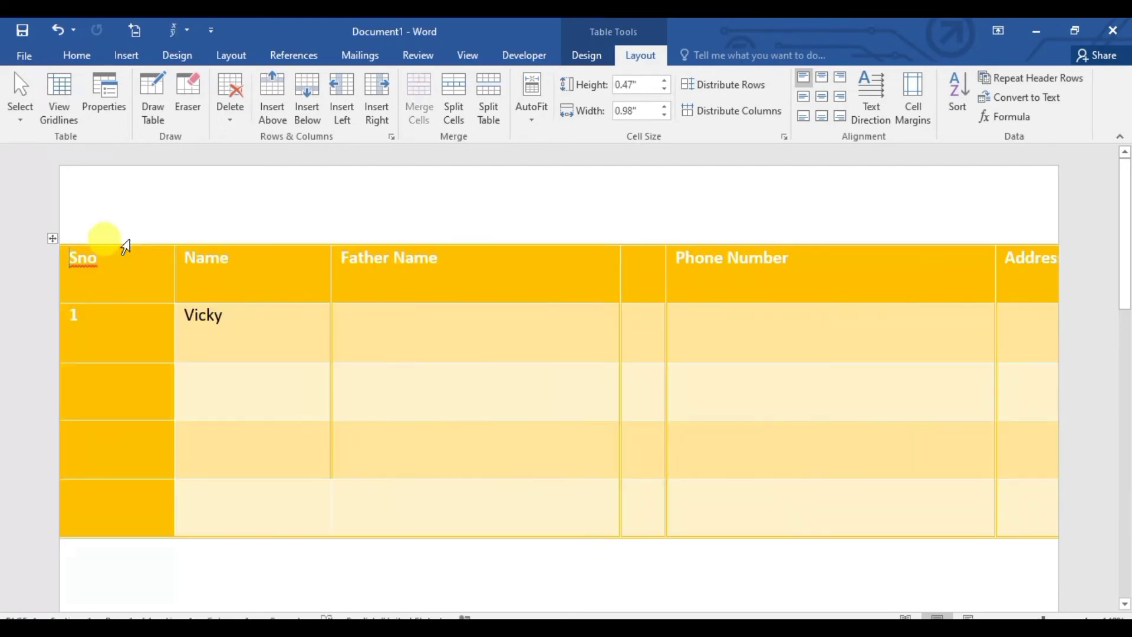
left_click(876, 530)
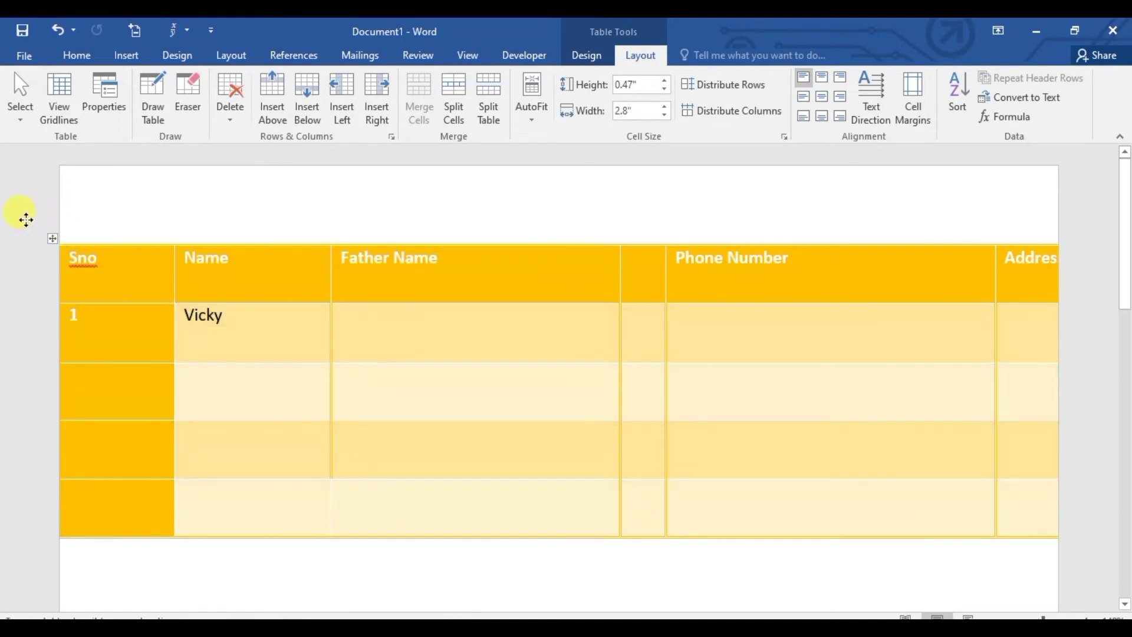
left_click_drag(54, 239, 15, 197)
key("ctrl+Home")
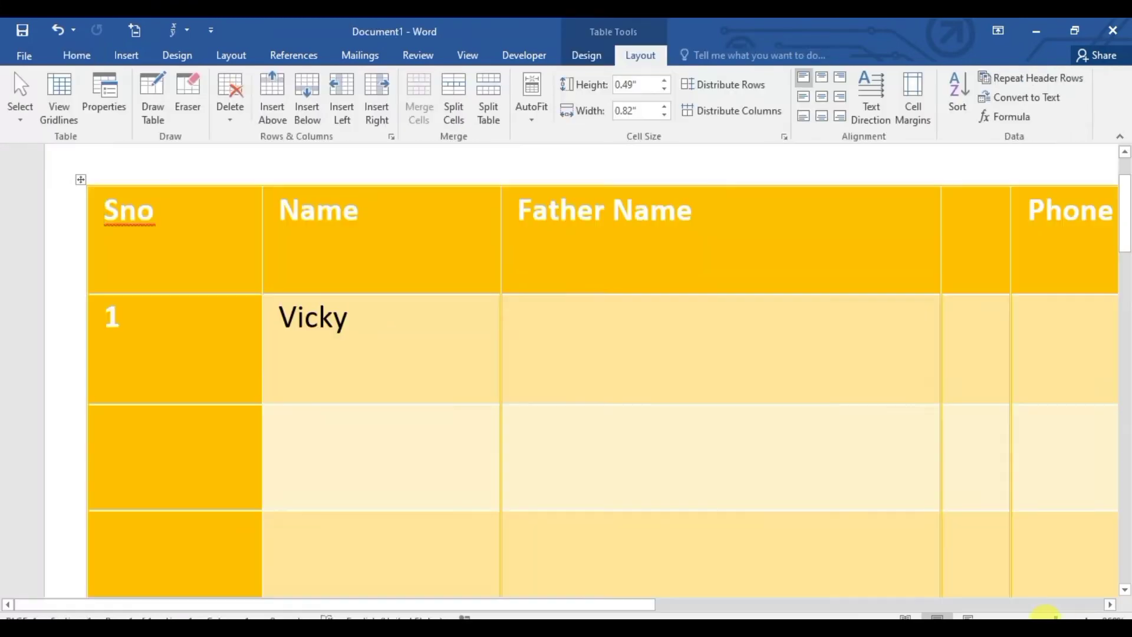
Zoom out and enter 'Mother Name' in the empty header cell between Father Name and Phone Number
left_click_drag(1044, 613, 1038, 613)
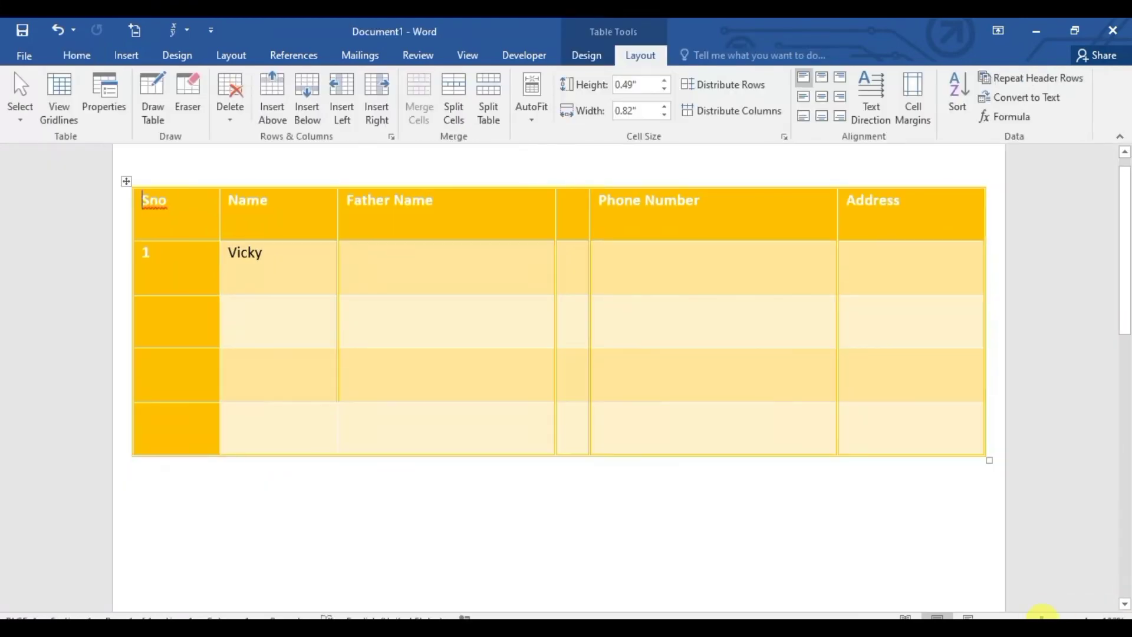
left_click(573, 210)
type("Mother ")
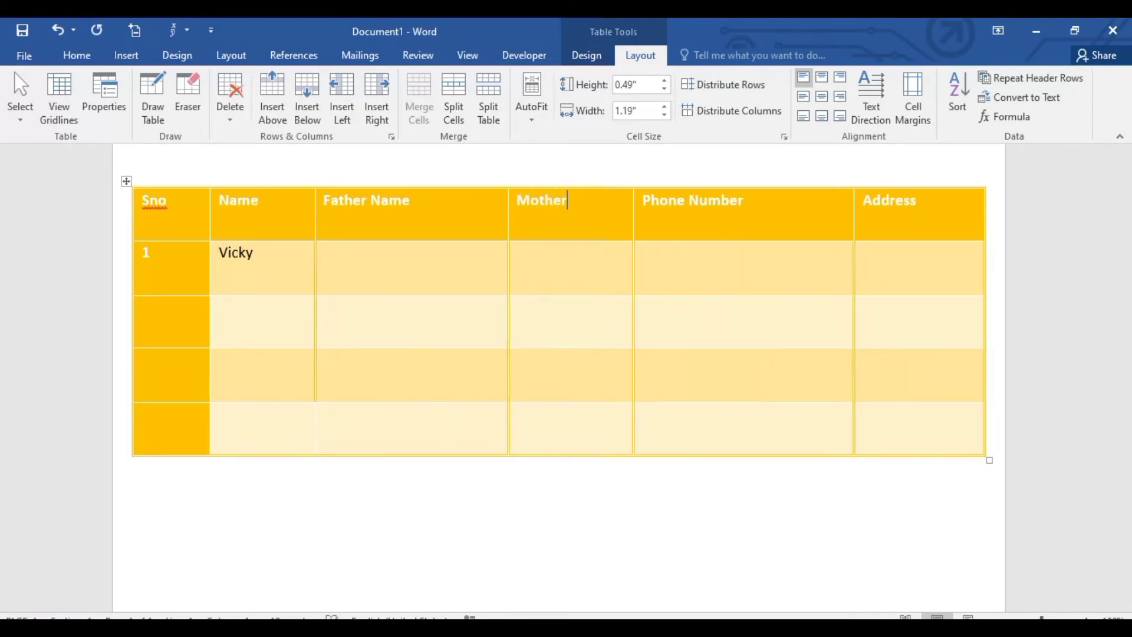
type("Name")
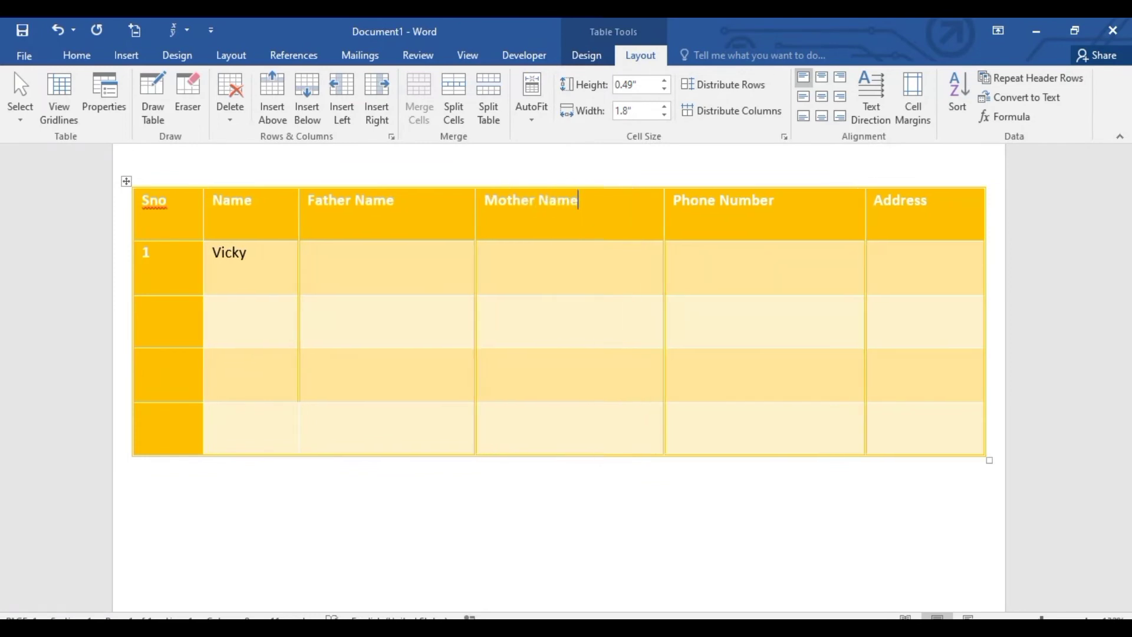
left_click(553, 256)
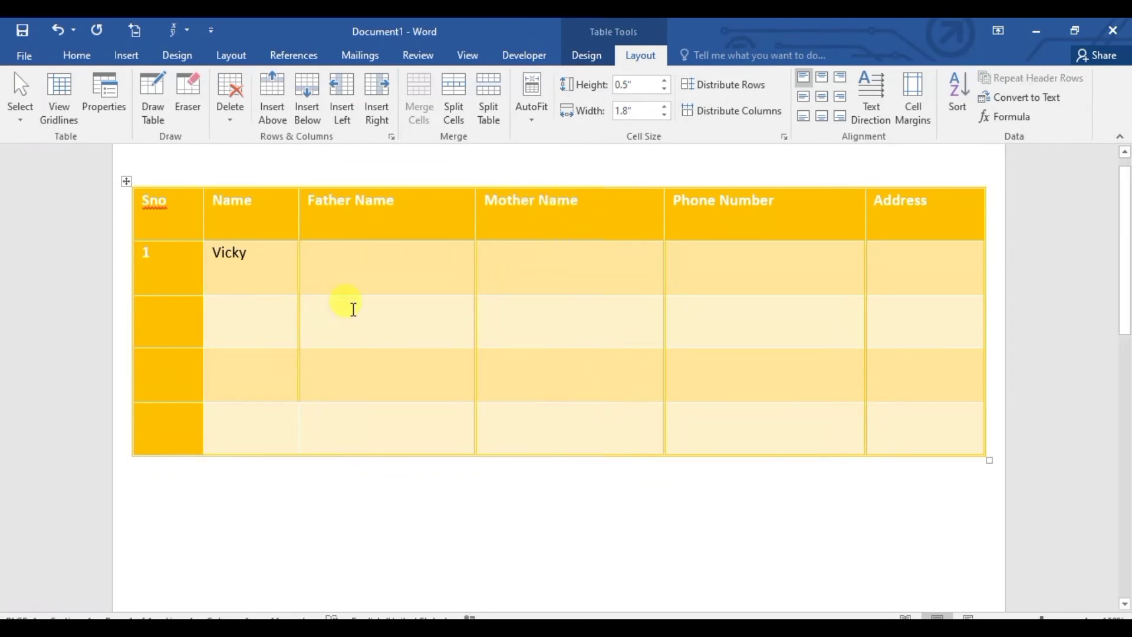
key("Tab")
key("Tab")
key("Tab")
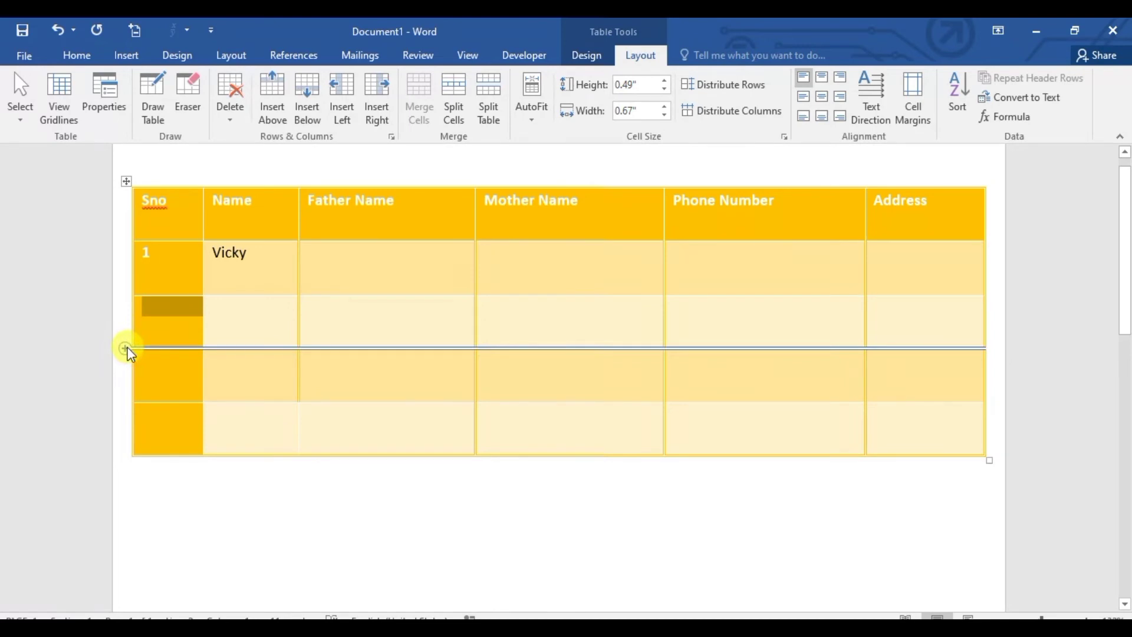
Insert an empty row below the second body row, then select the Father Name and Mother Name headers
left_click(128, 350)
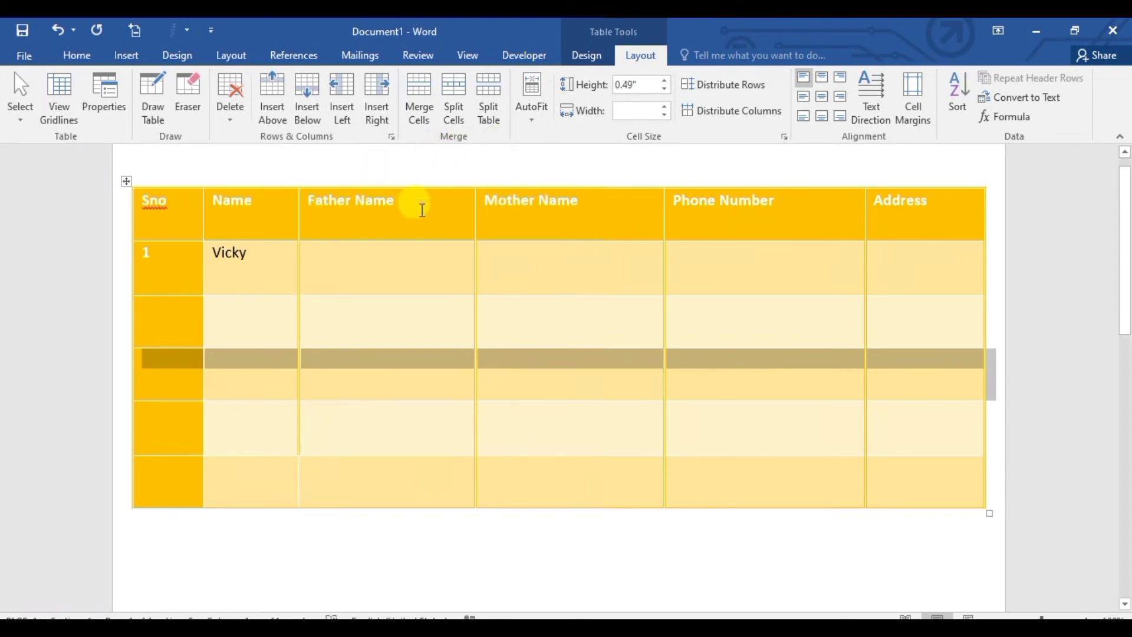
left_click(422, 210)
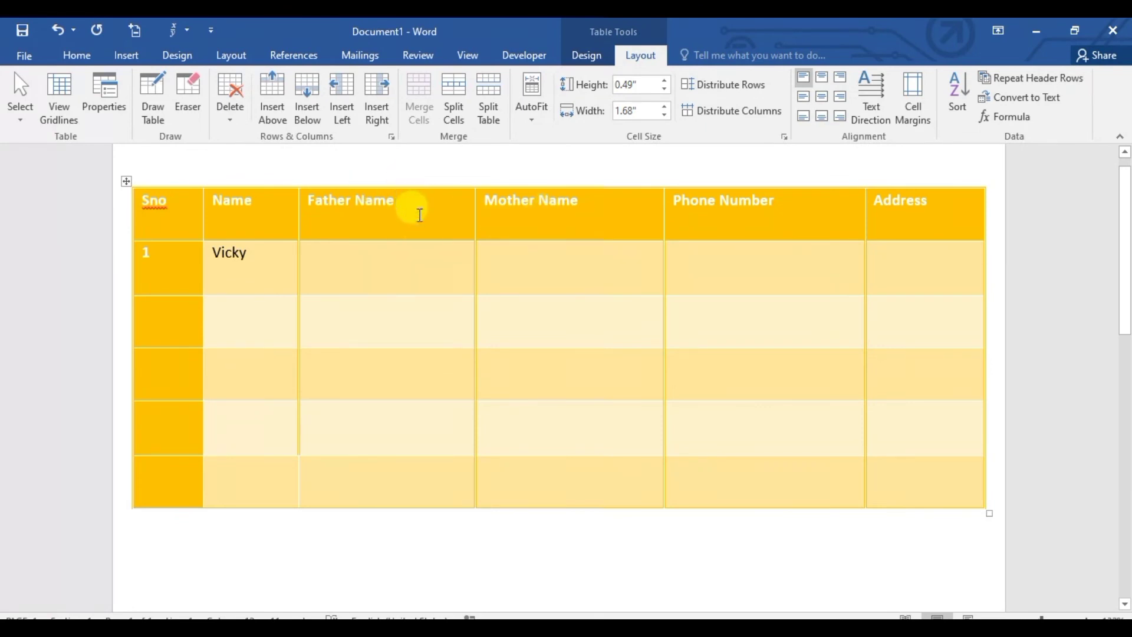
key("shift+Right")
key("shift+Right")
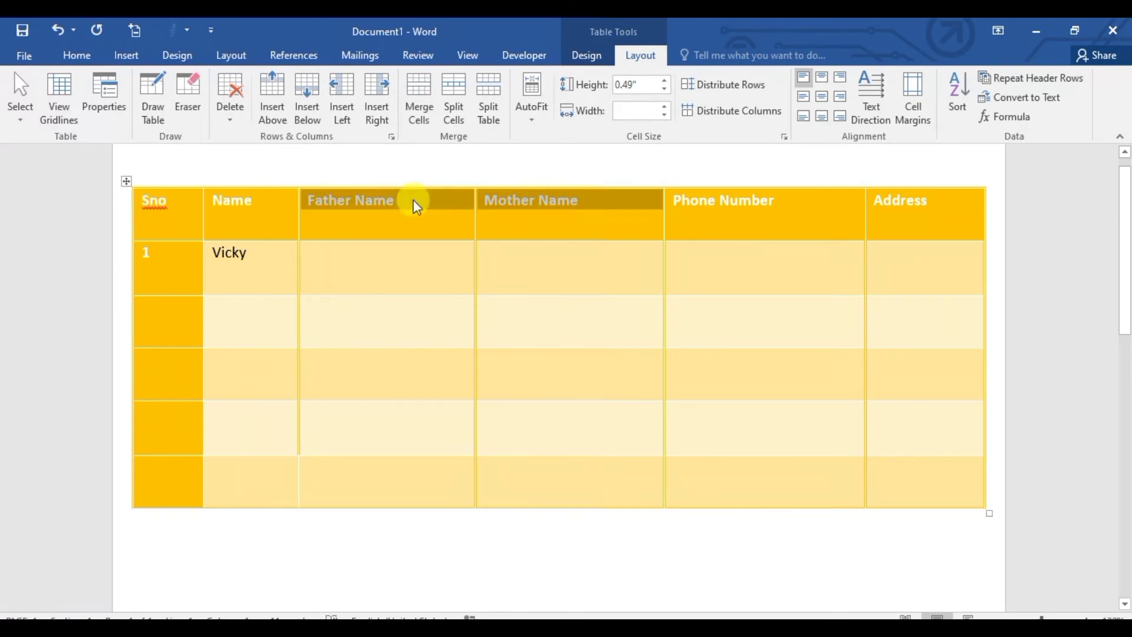
left_click(417, 121)
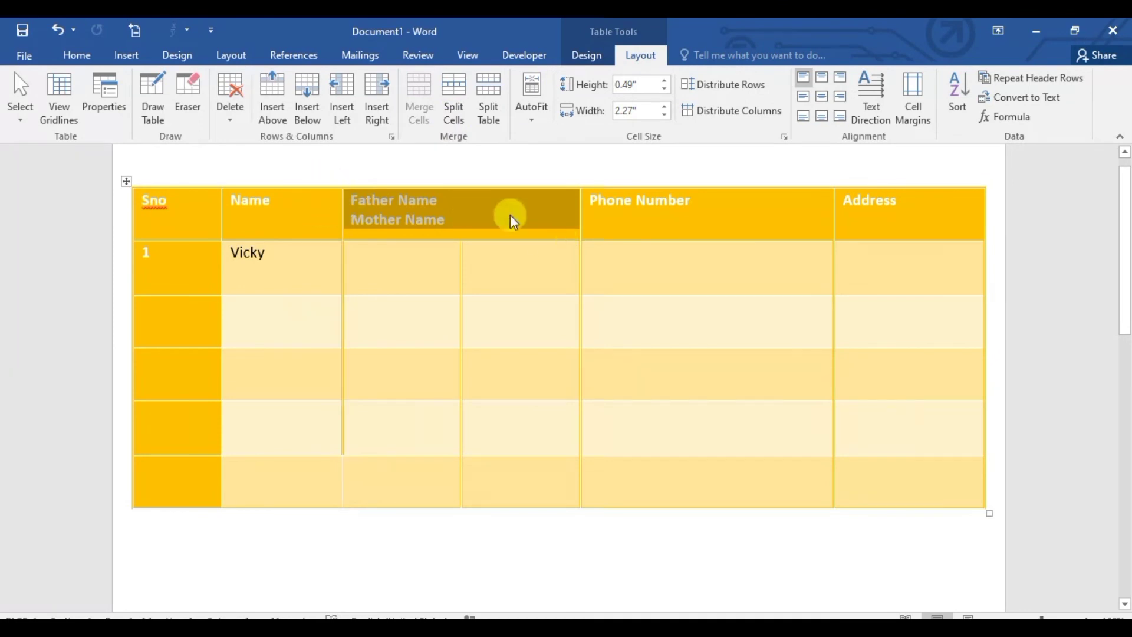
left_click(458, 110)
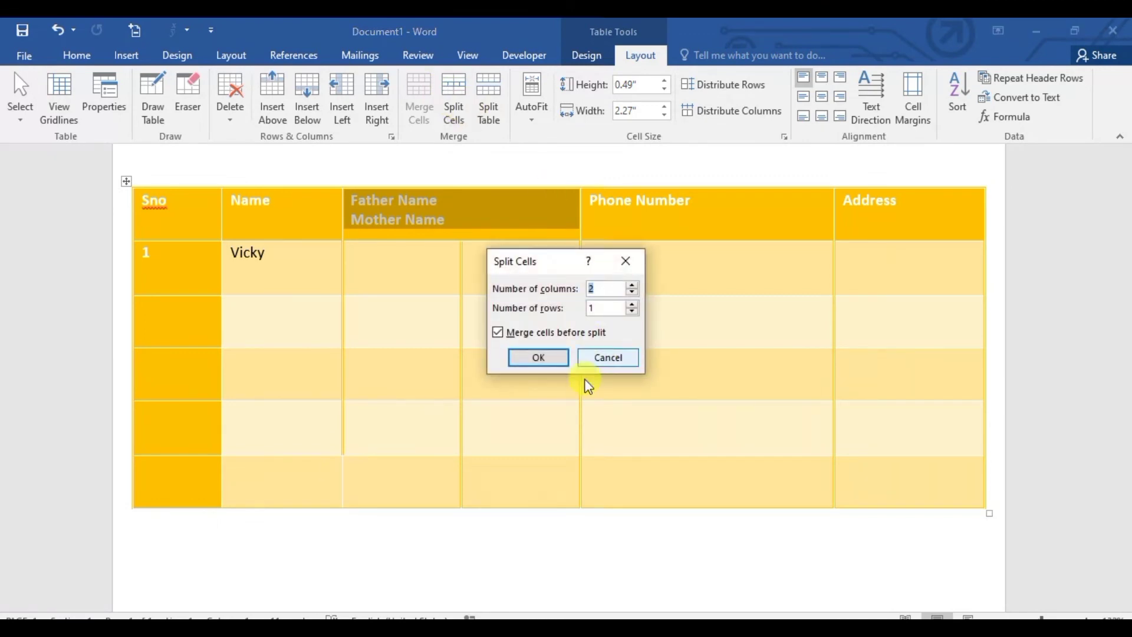
left_click(530, 356)
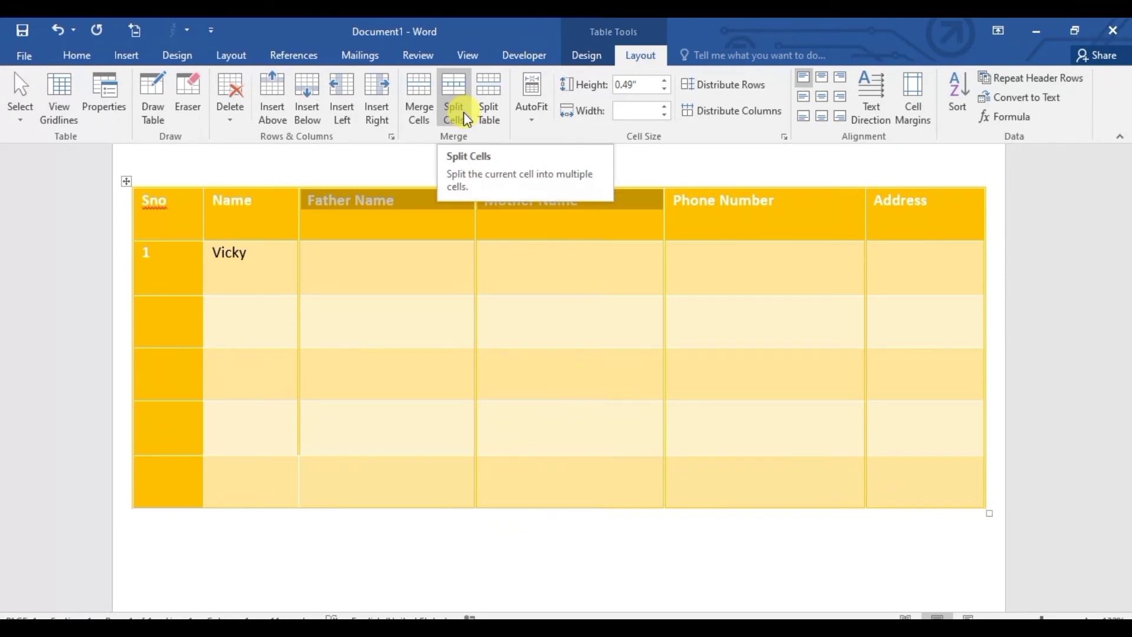
left_click(575, 537)
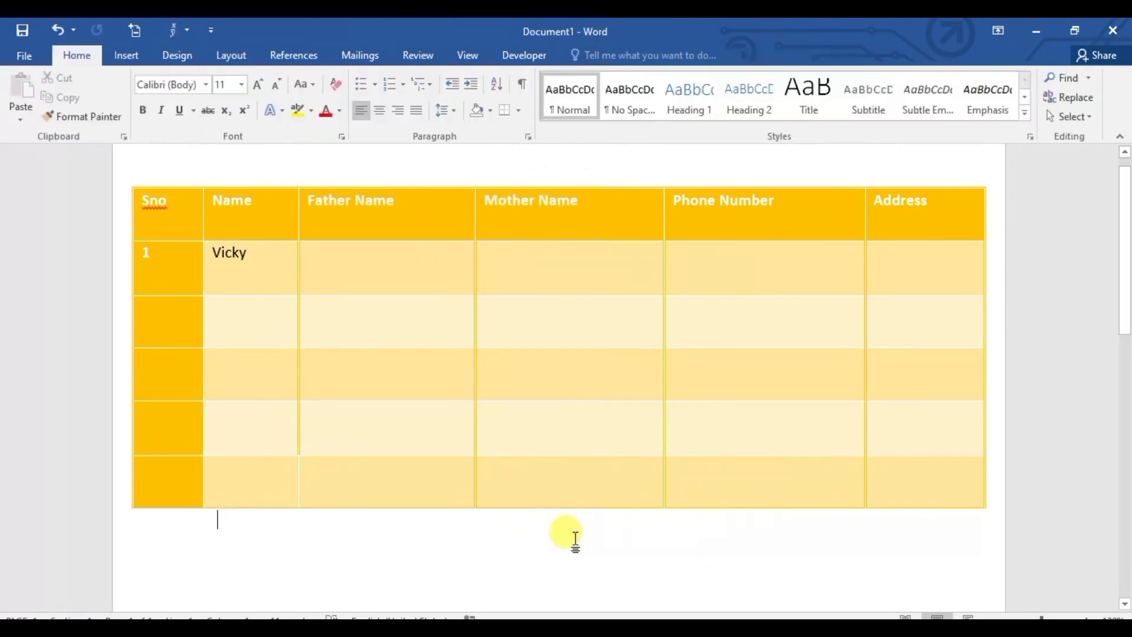